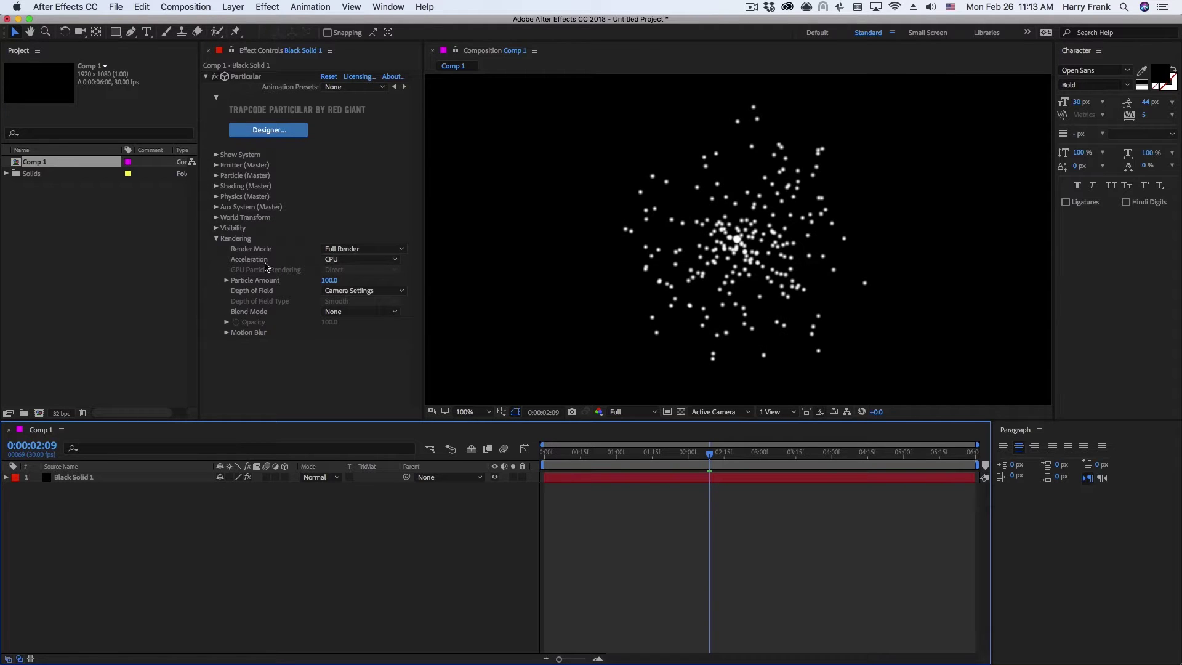
Step: Check the Acceleration choices in the Particular rendering settings and open the effect's Designer
click(346, 259)
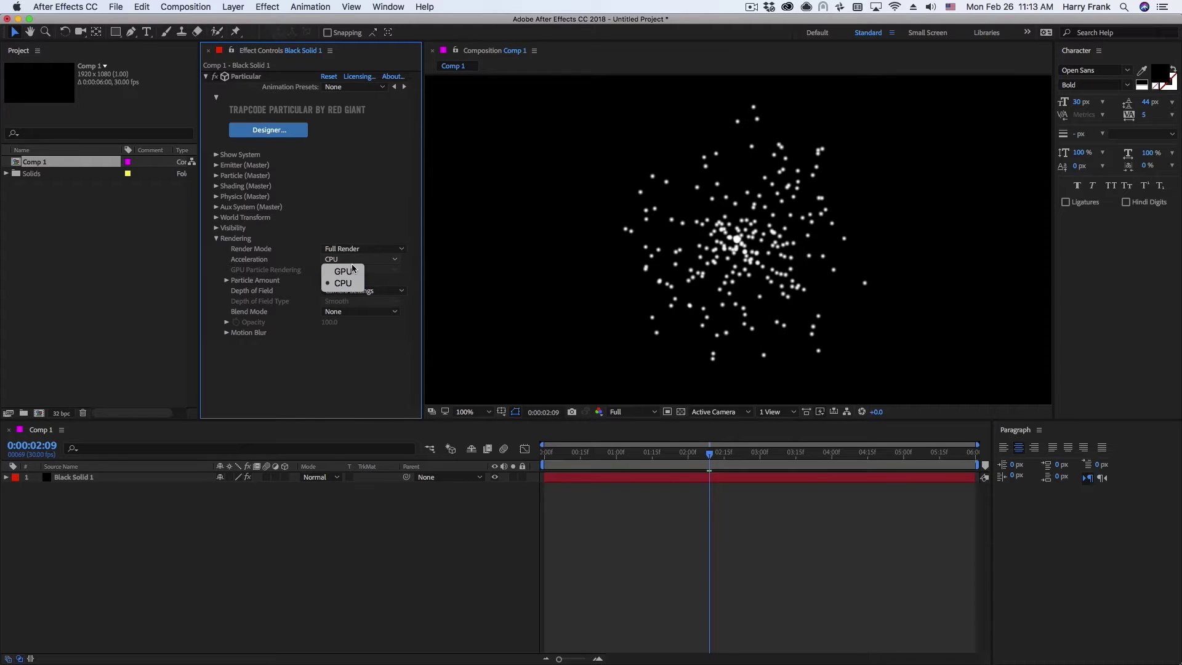
click(354, 334)
click(271, 130)
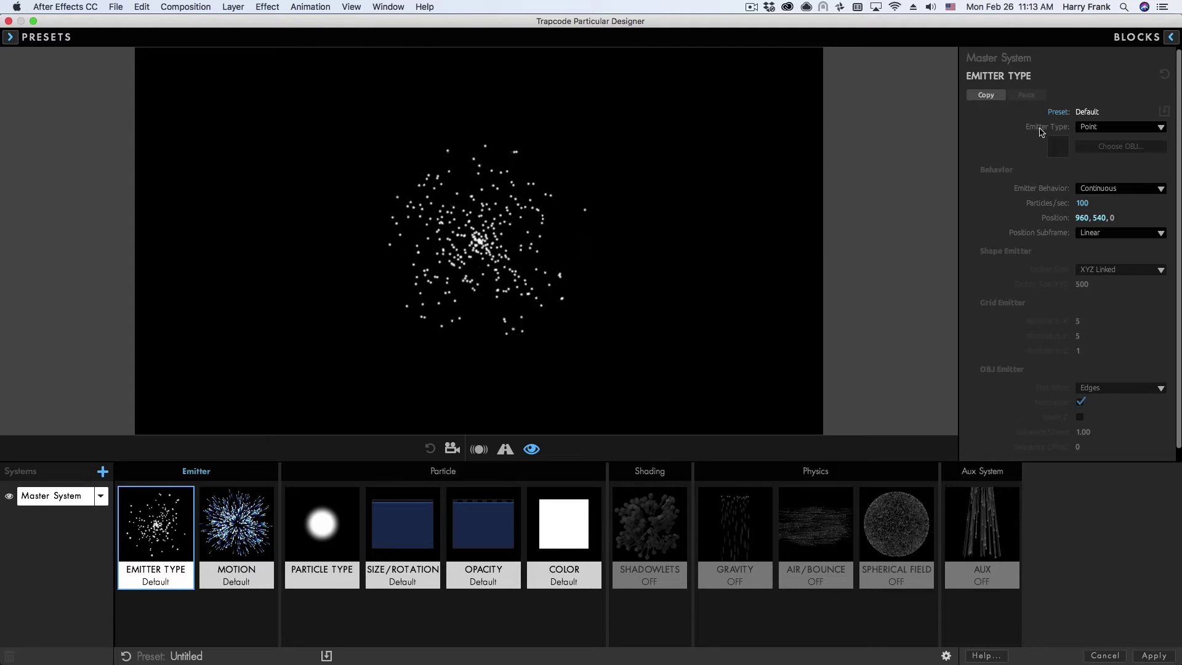
Step: Raise the emitter to 1010 particles per second and set the Gravity to 27
drag(1082, 203, 1115, 203)
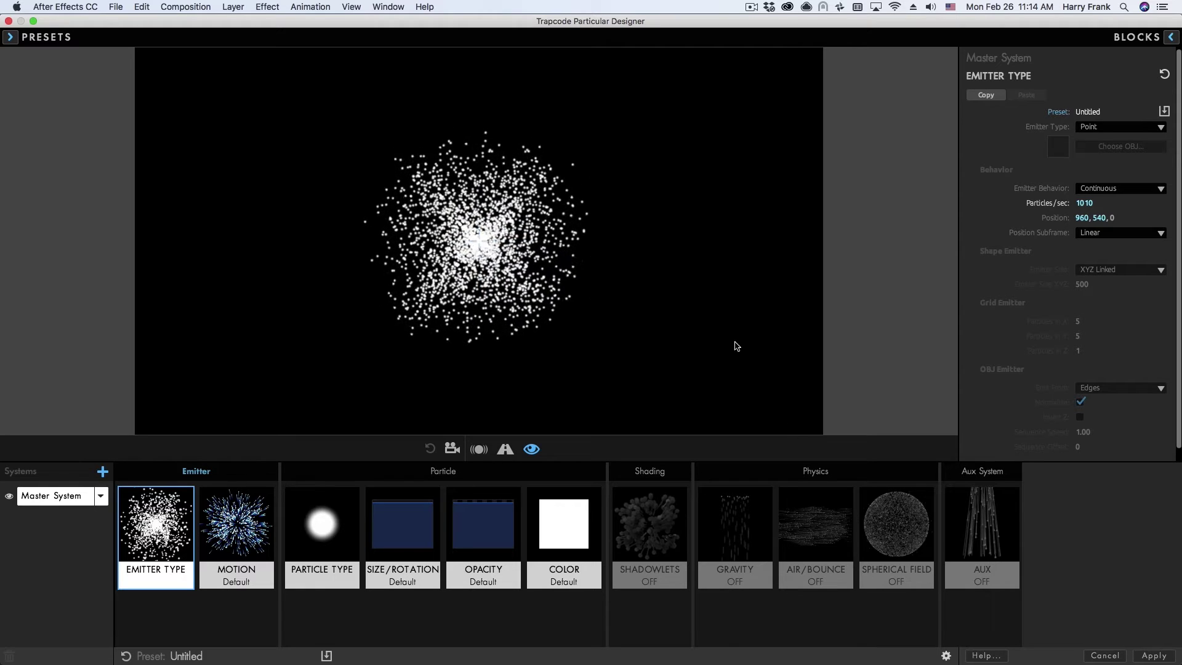
click(735, 529)
drag(1083, 128, 1099, 128)
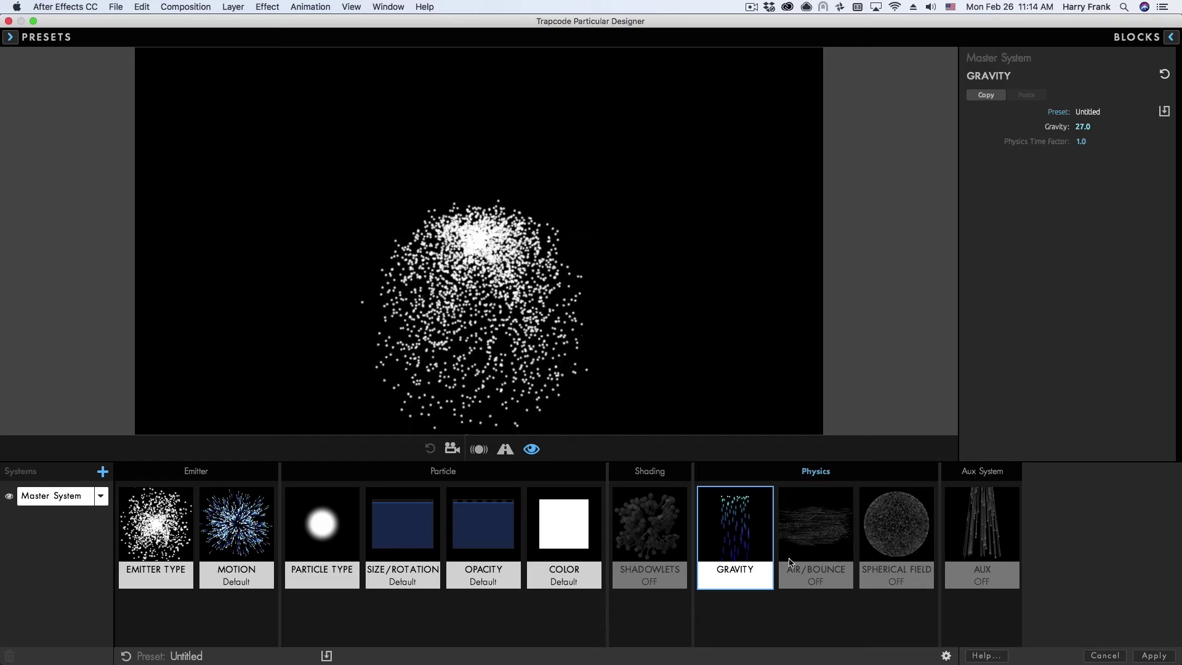
Step: Set the turbulence field's Affect Position to 70, and reset the whole particle preset to its defaults
click(807, 528)
drag(1079, 386, 1122, 386)
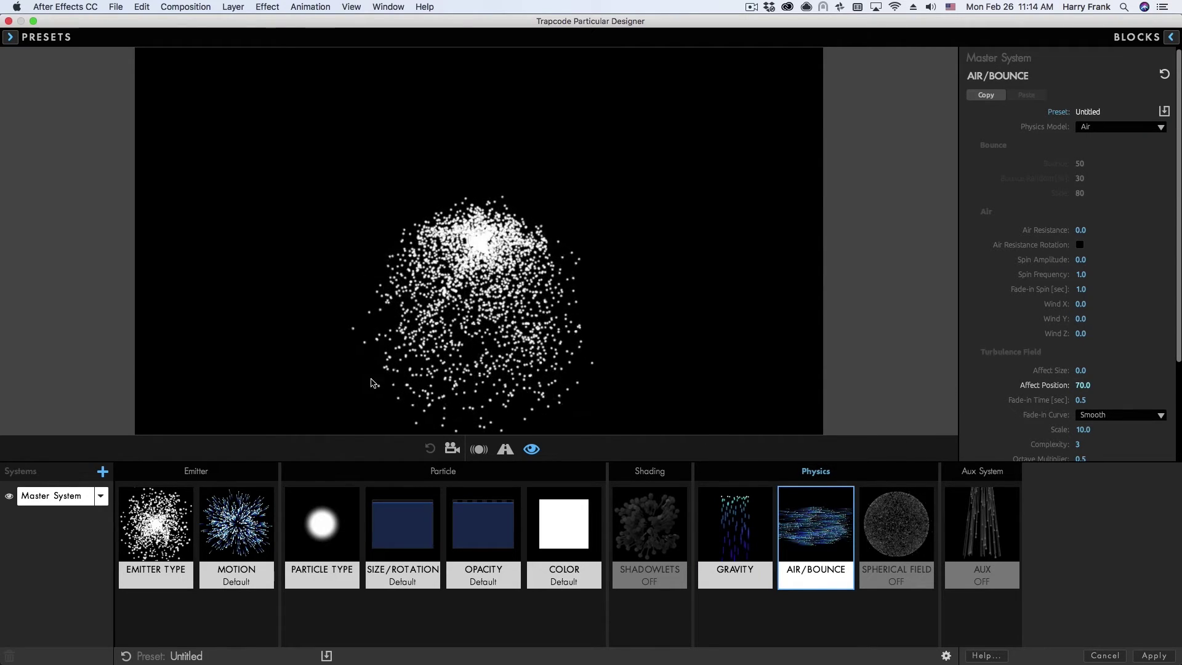
click(123, 657)
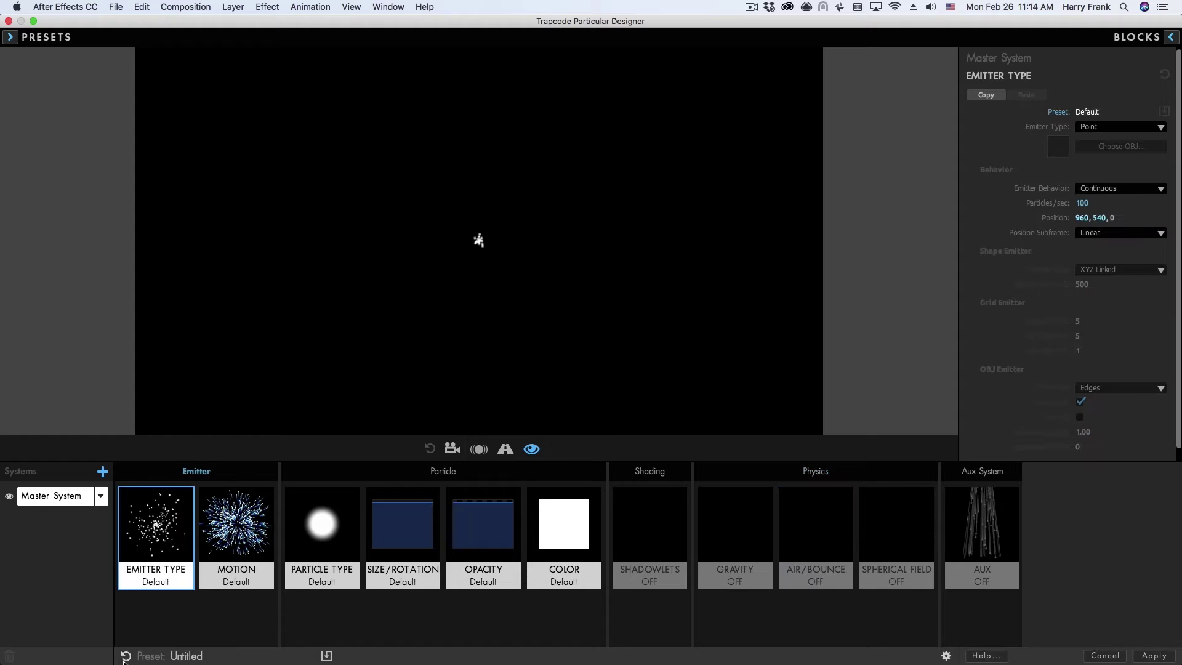
Step: Set the Master System's particle color to orange
click(322, 530)
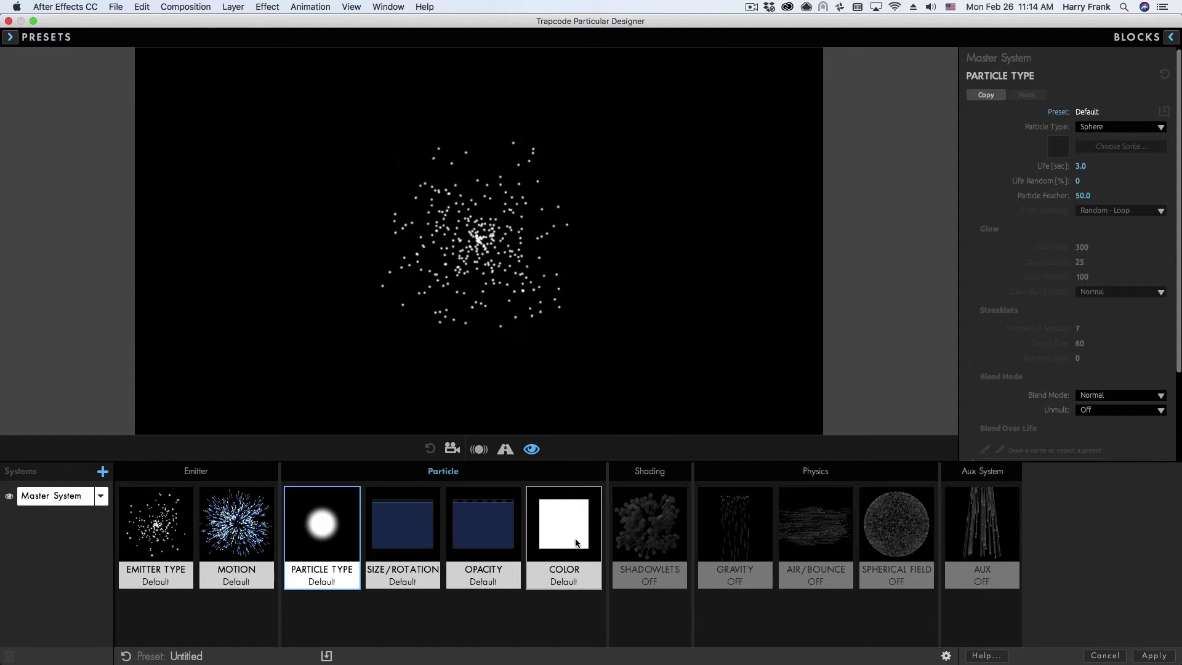
click(577, 542)
click(1091, 162)
click(720, 197)
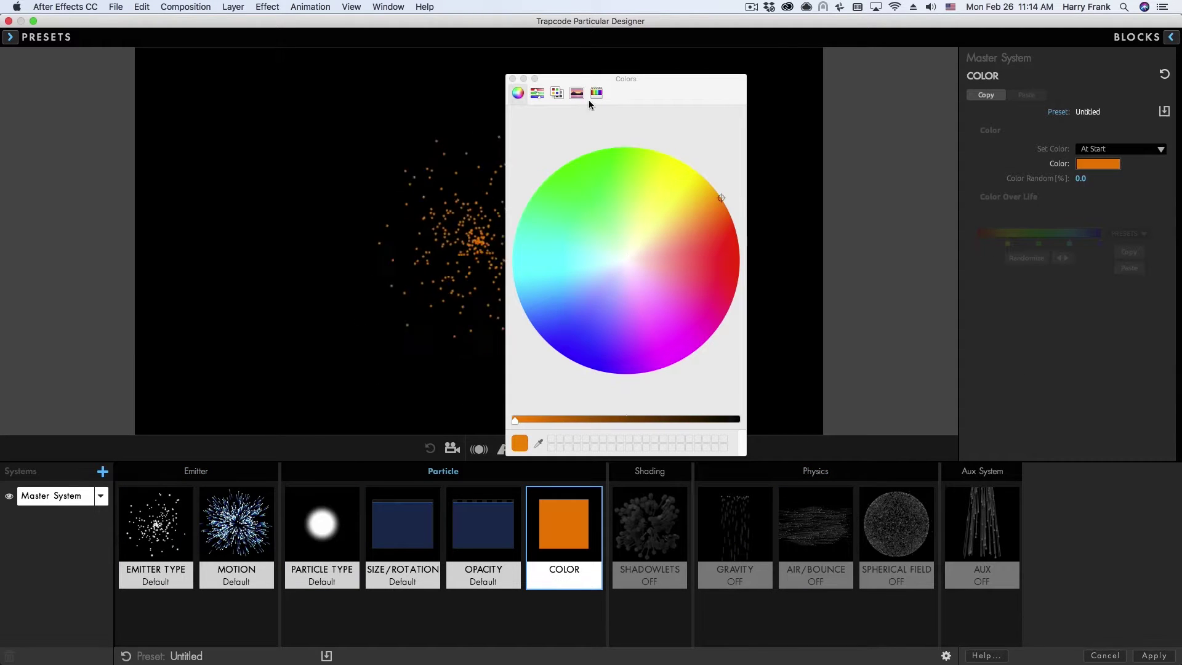
click(512, 79)
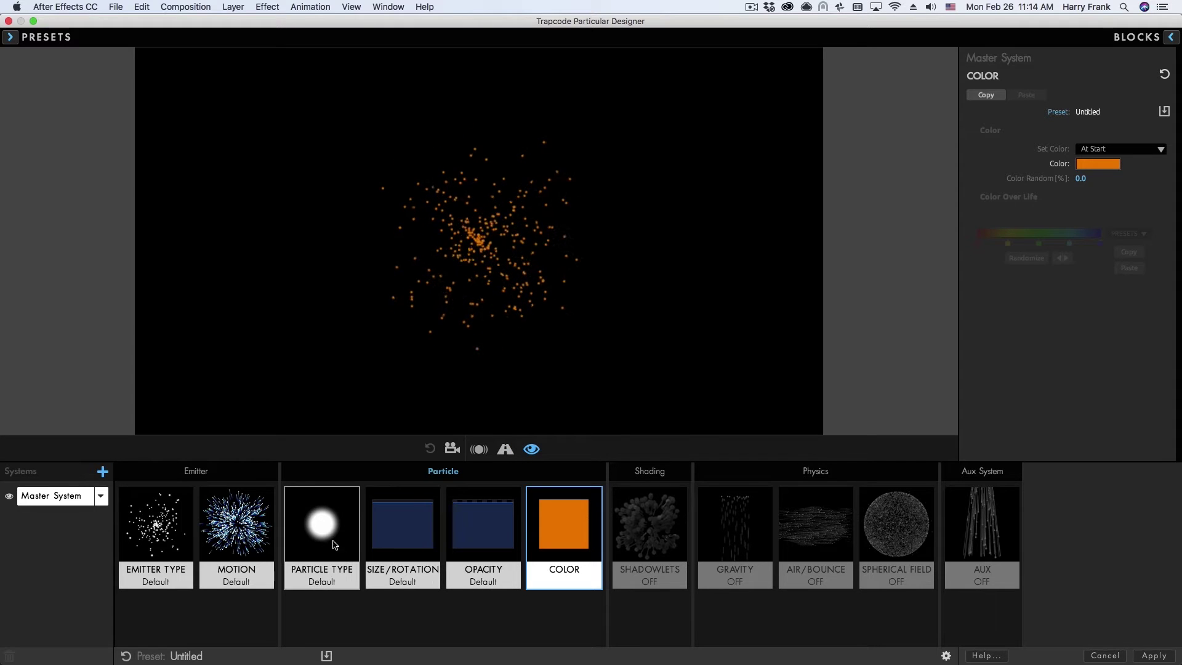
Step: Increase the Master System's particle size to 70
click(336, 551)
click(424, 534)
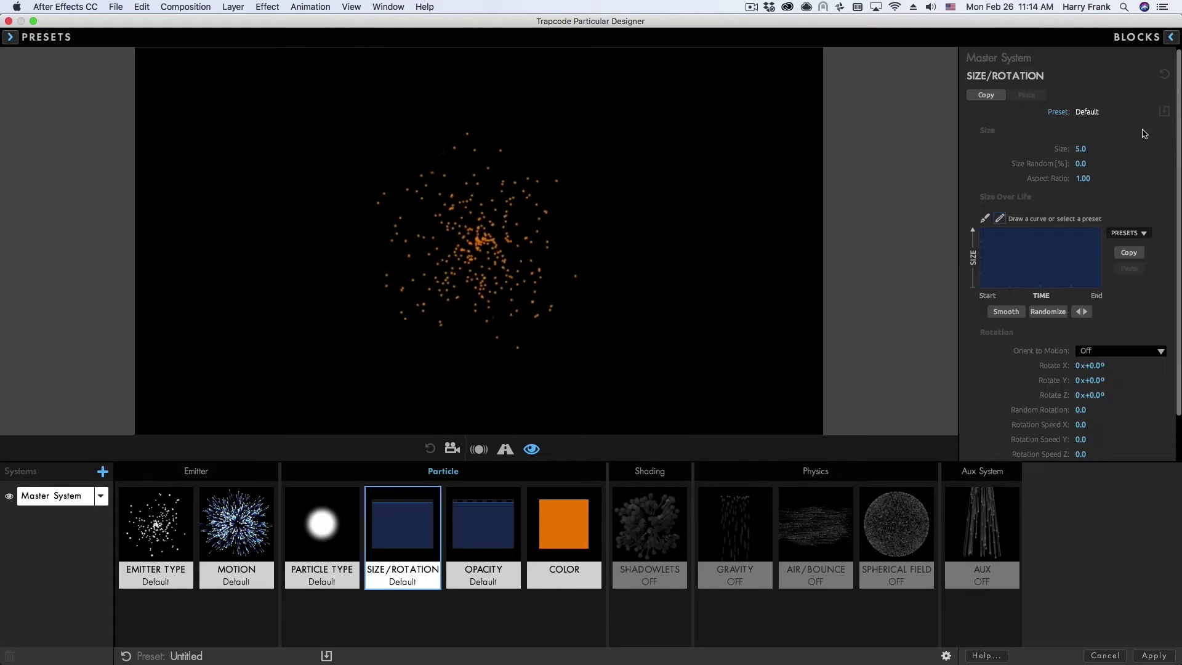
drag(1080, 150, 1101, 149)
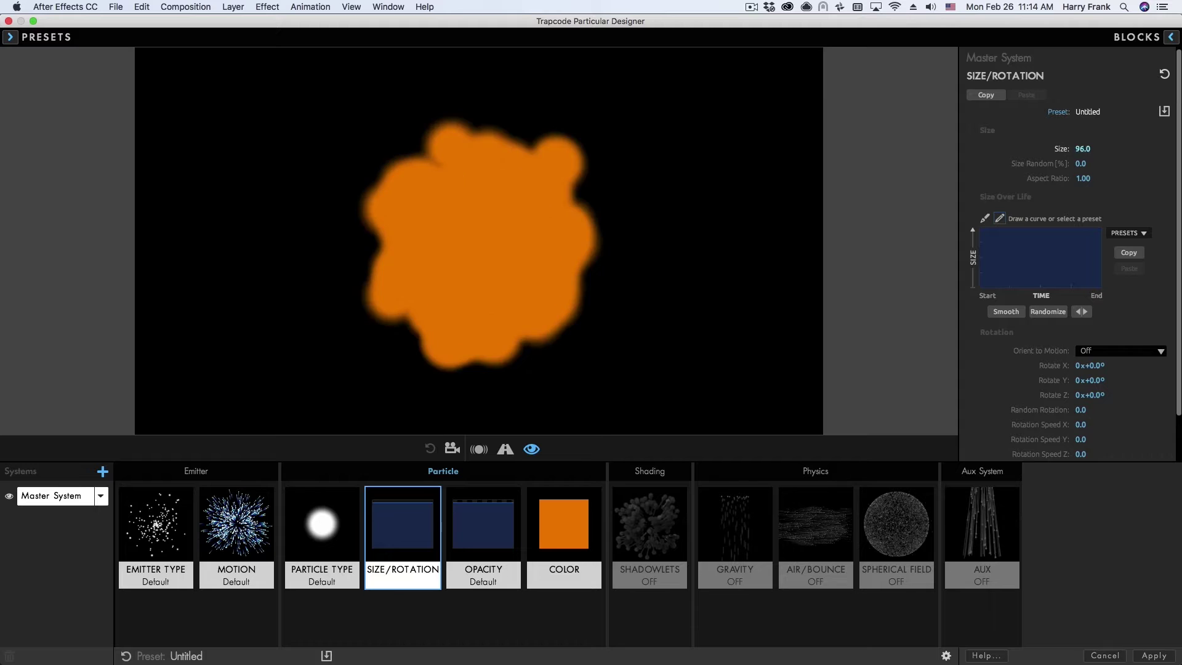
Step: Set the Blend Mode of the particle type to Screen
click(322, 527)
click(1102, 397)
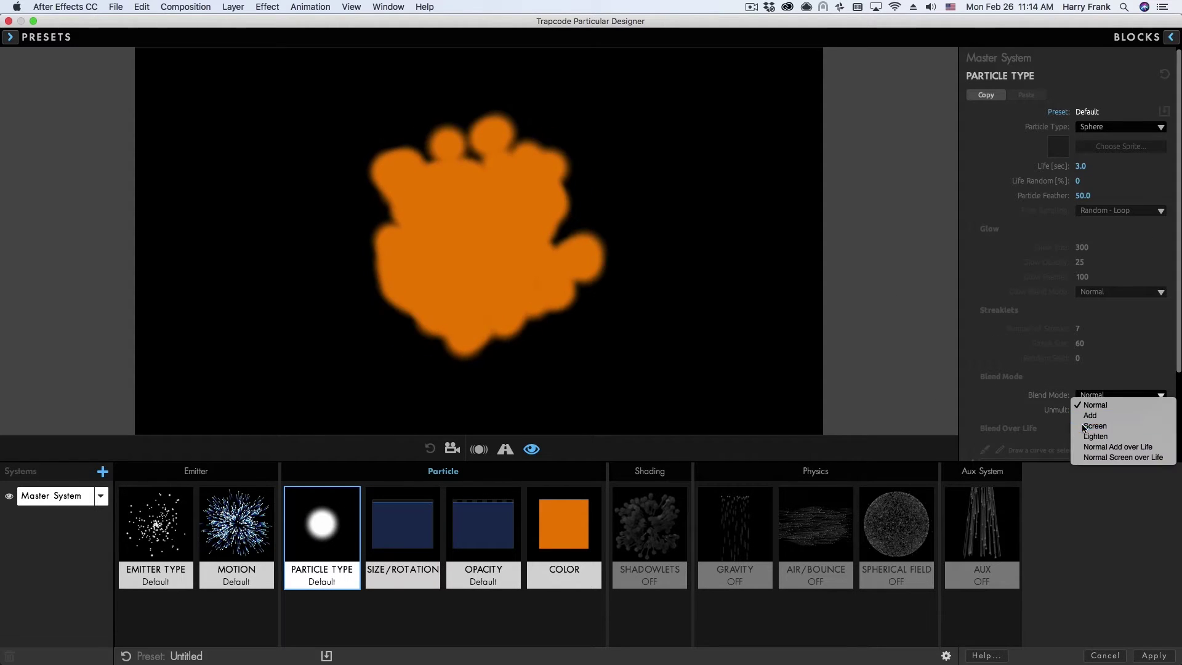
click(1099, 422)
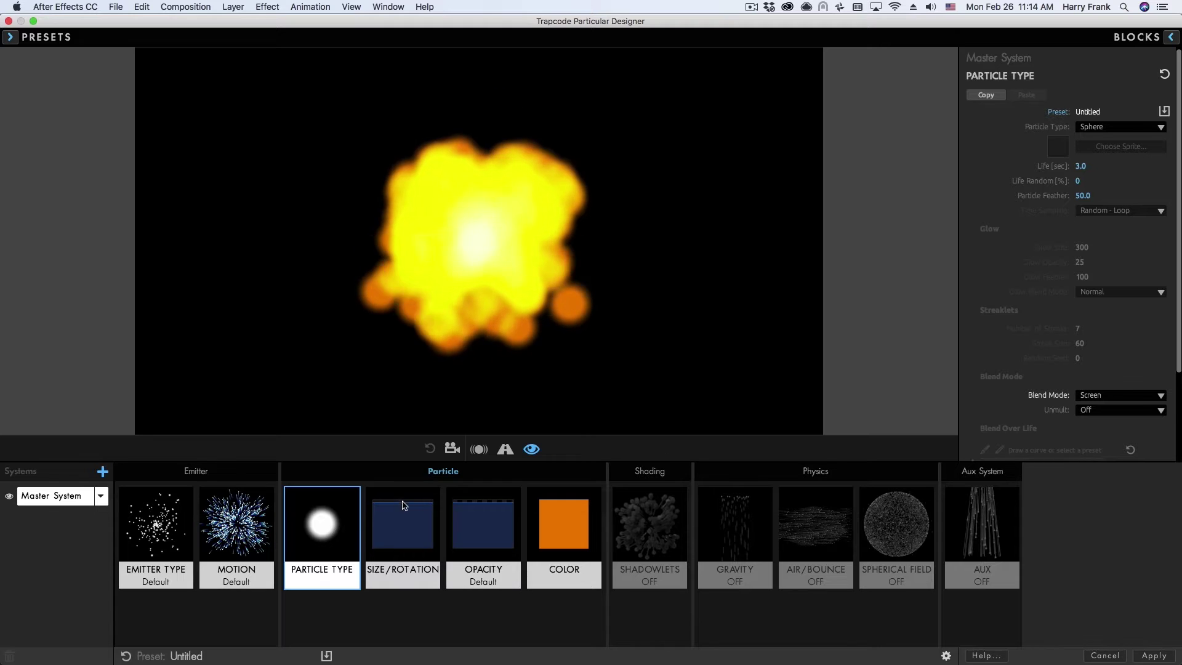
Step: Apply the linearly decreasing Size Over Life preset and, after trying a size of 15, set the particle size to 117
click(397, 523)
click(1126, 232)
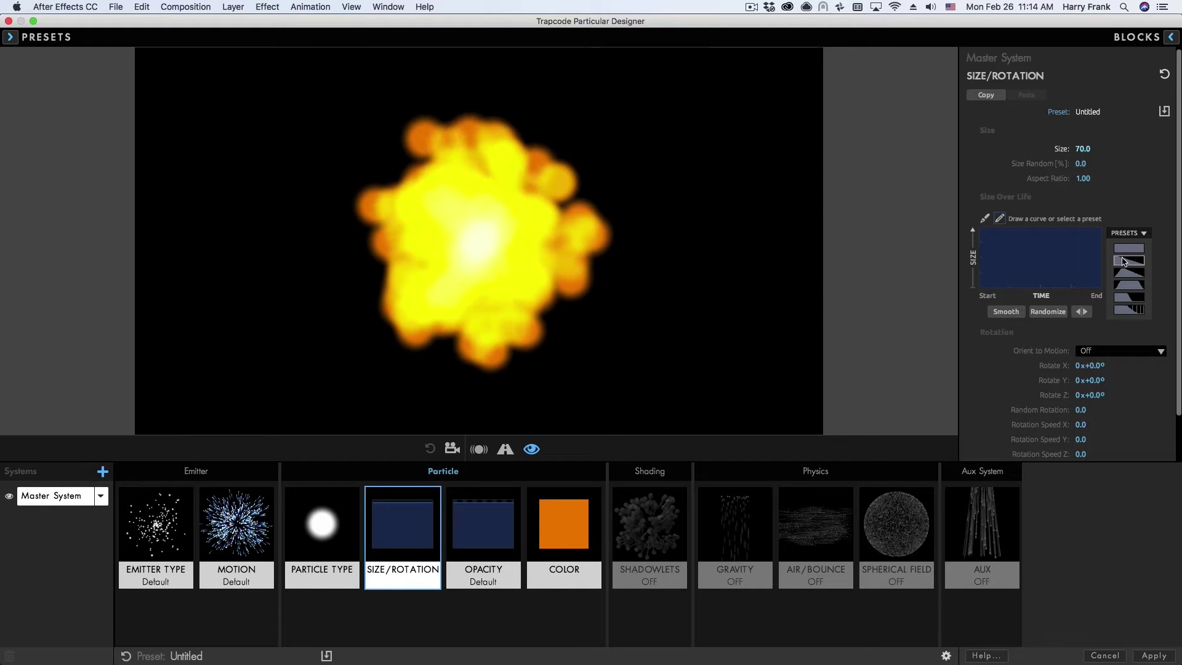
click(1129, 265)
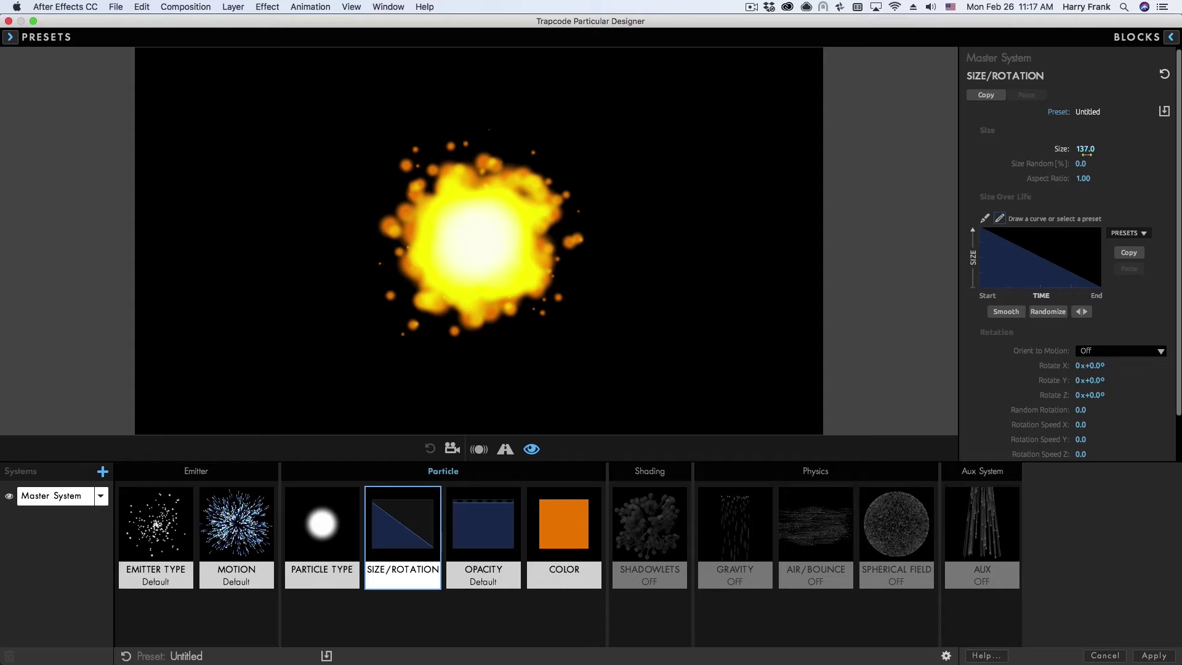
drag(1082, 148, 1046, 148)
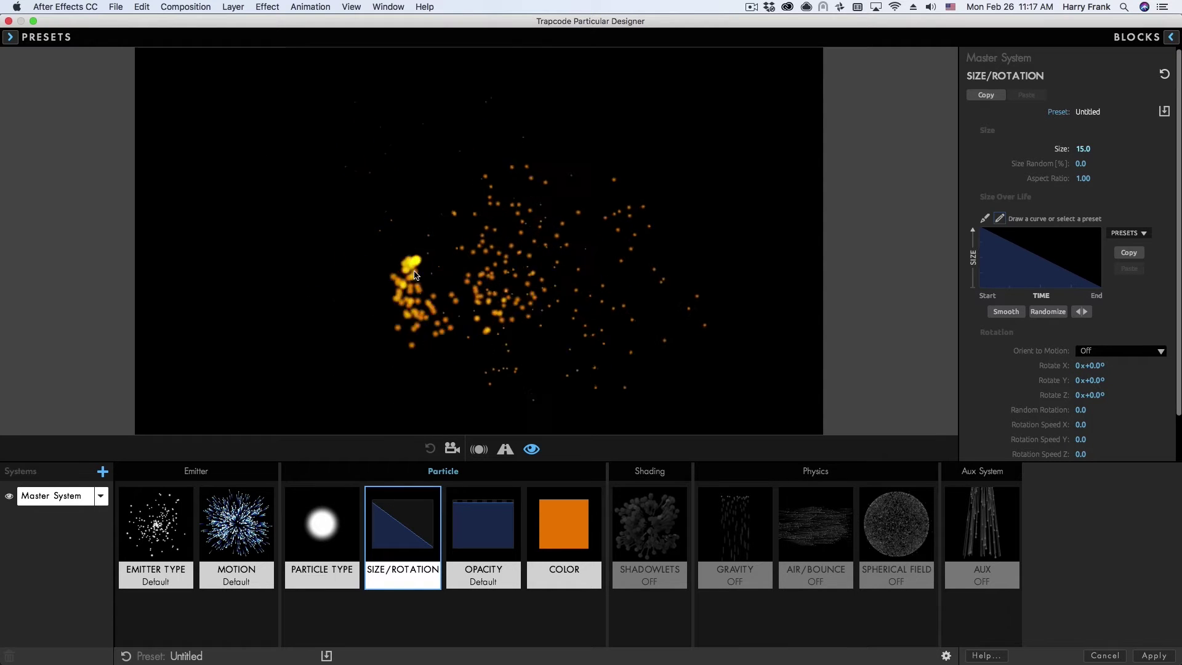
drag(1083, 149, 1161, 148)
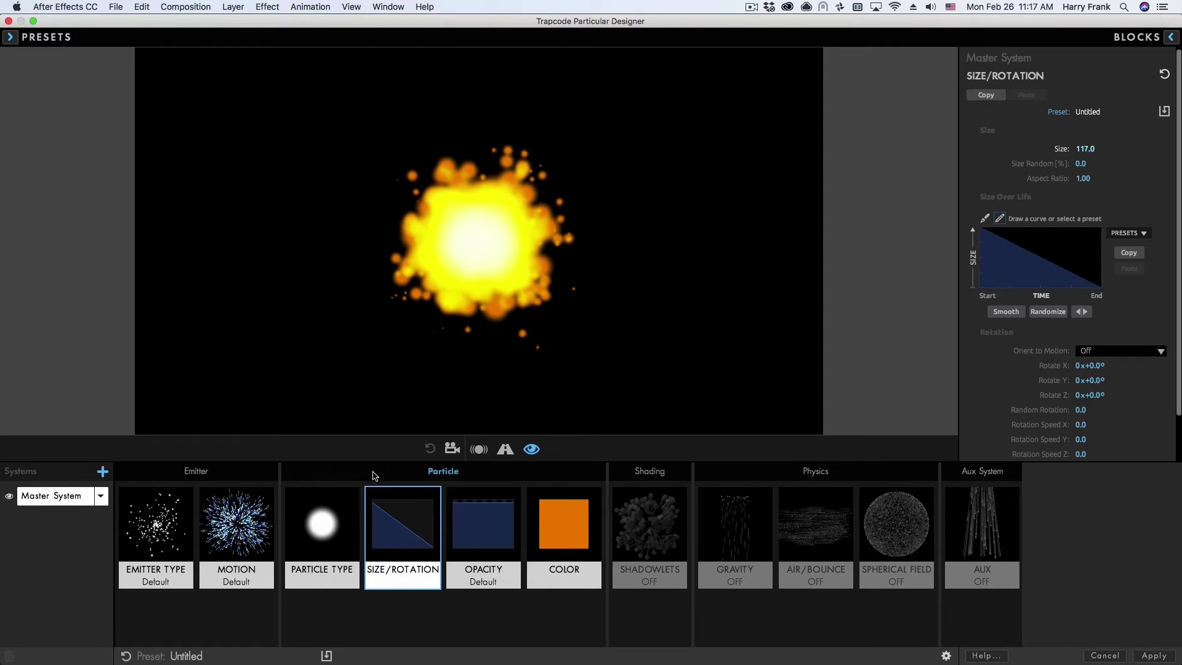
Step: Change the Particle Type from Sphere to Glow Sphere (No DOF)
click(322, 529)
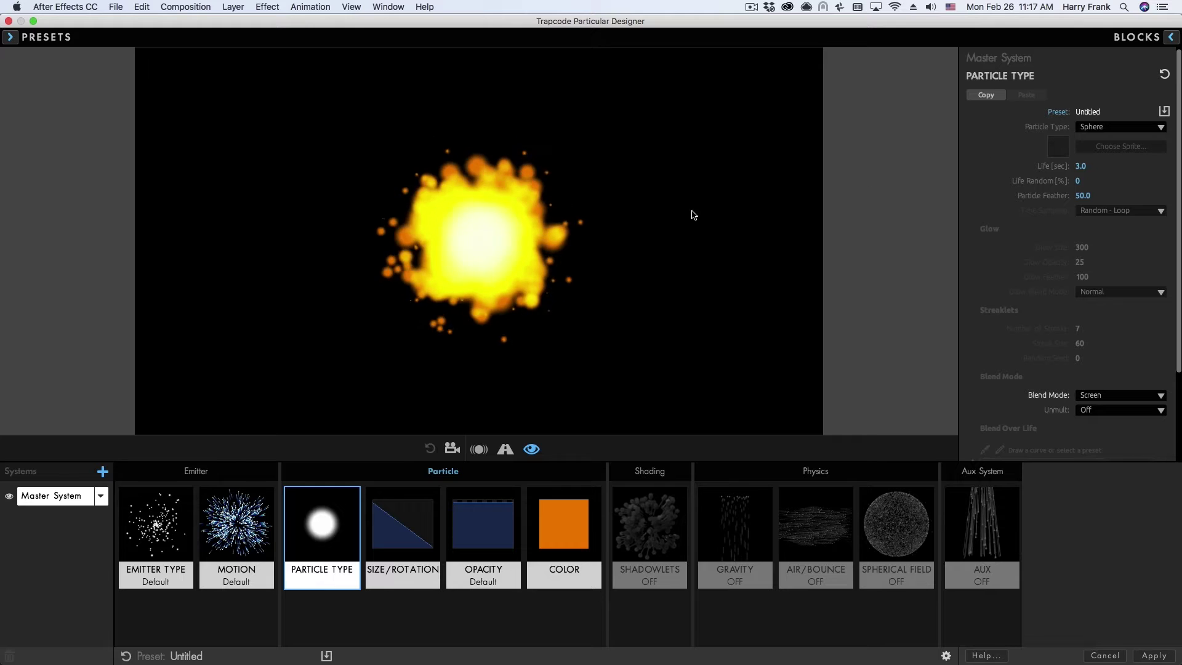
click(1111, 128)
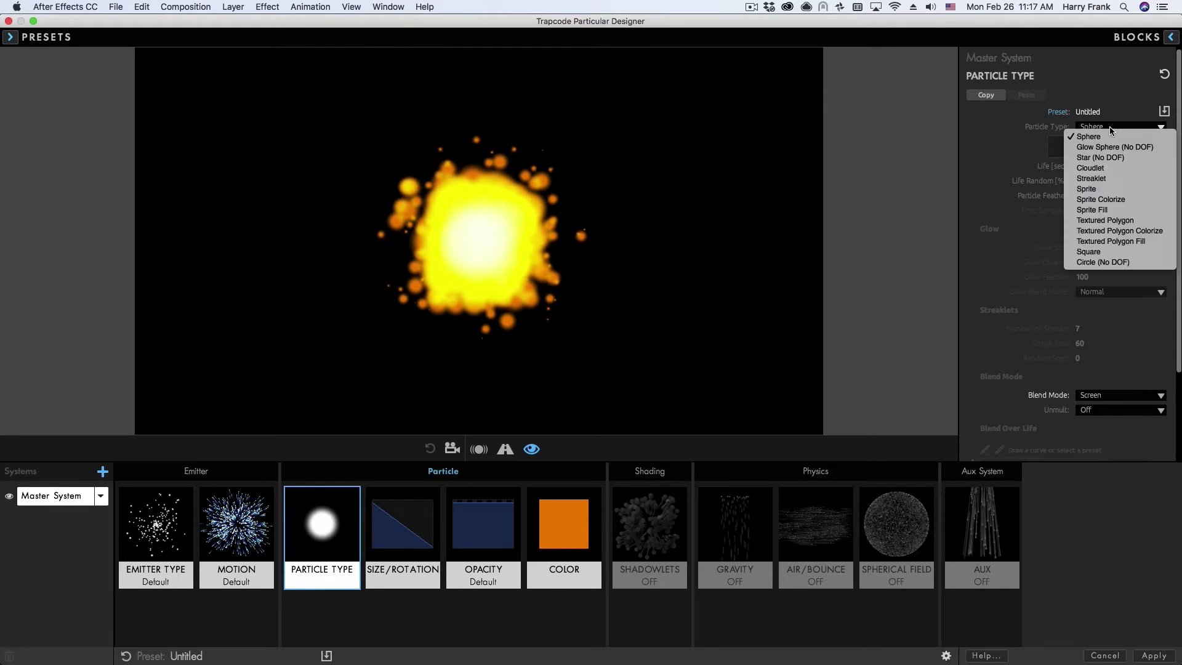
click(1112, 147)
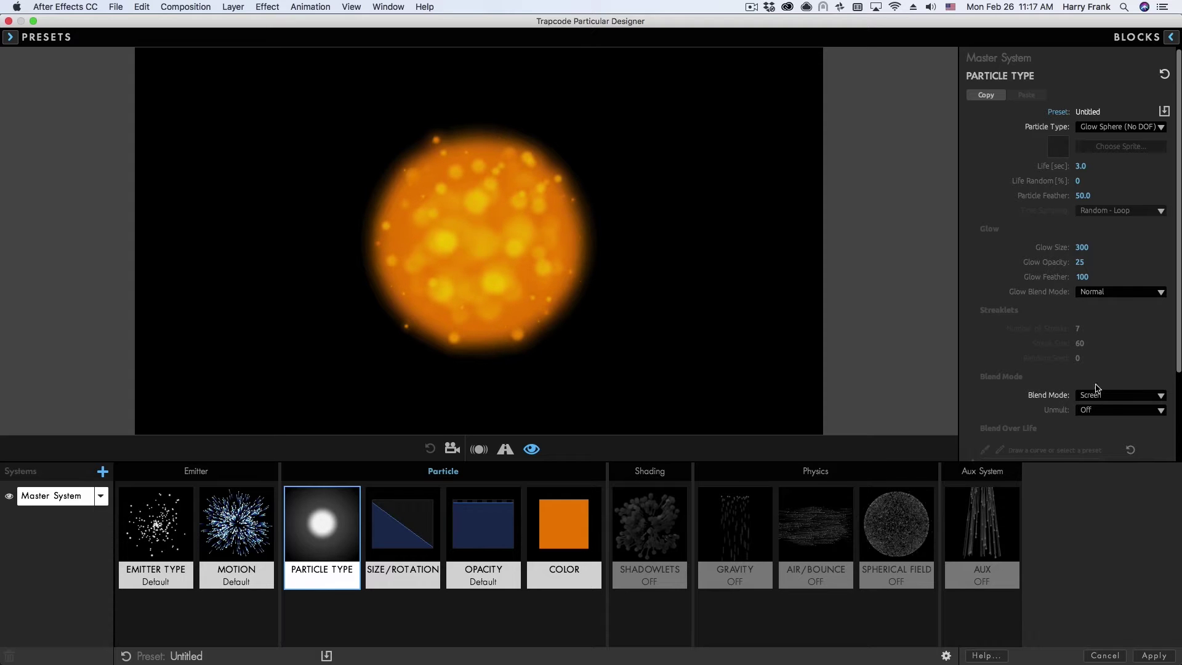
Step: Set the Glow Blend Mode of the glow sphere particles to Add
click(1081, 293)
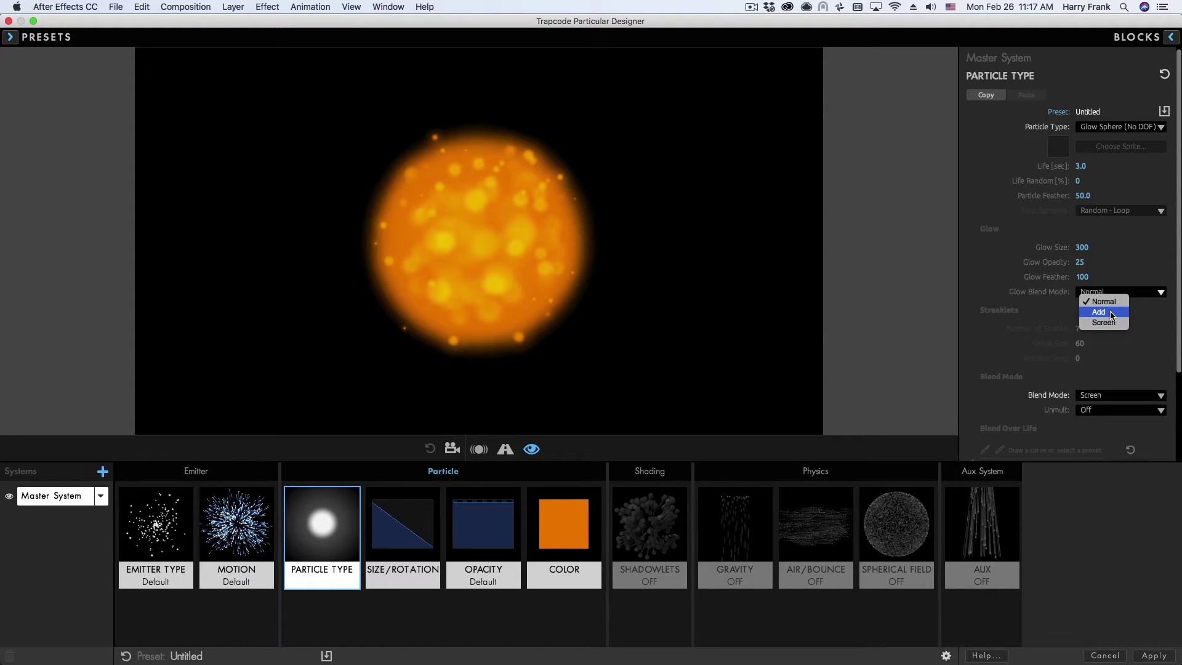
click(1092, 297)
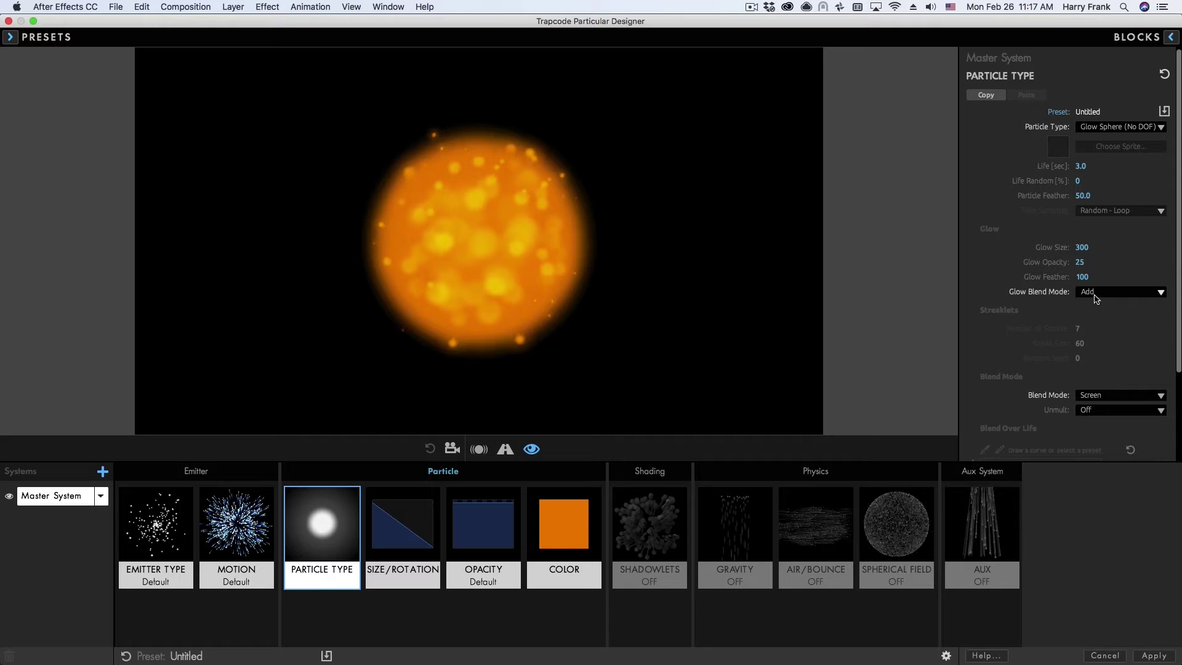
click(1096, 296)
click(901, 242)
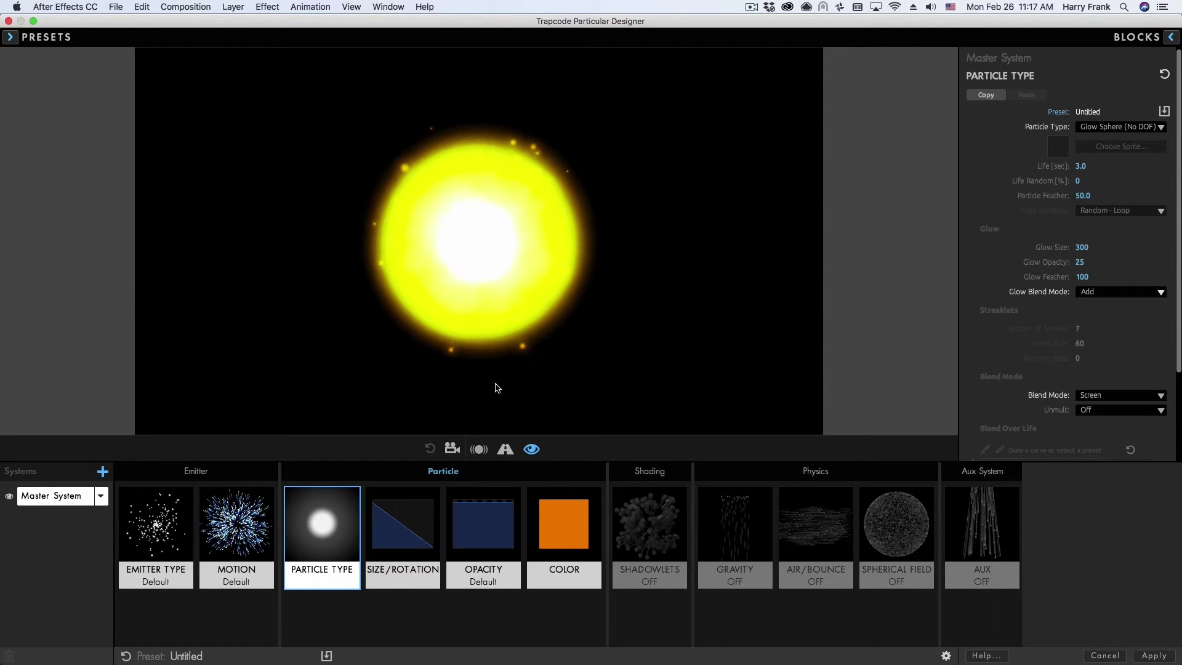
Step: Set the emitter's motion Velocity to 206 and show the Emitter Type settings
click(254, 515)
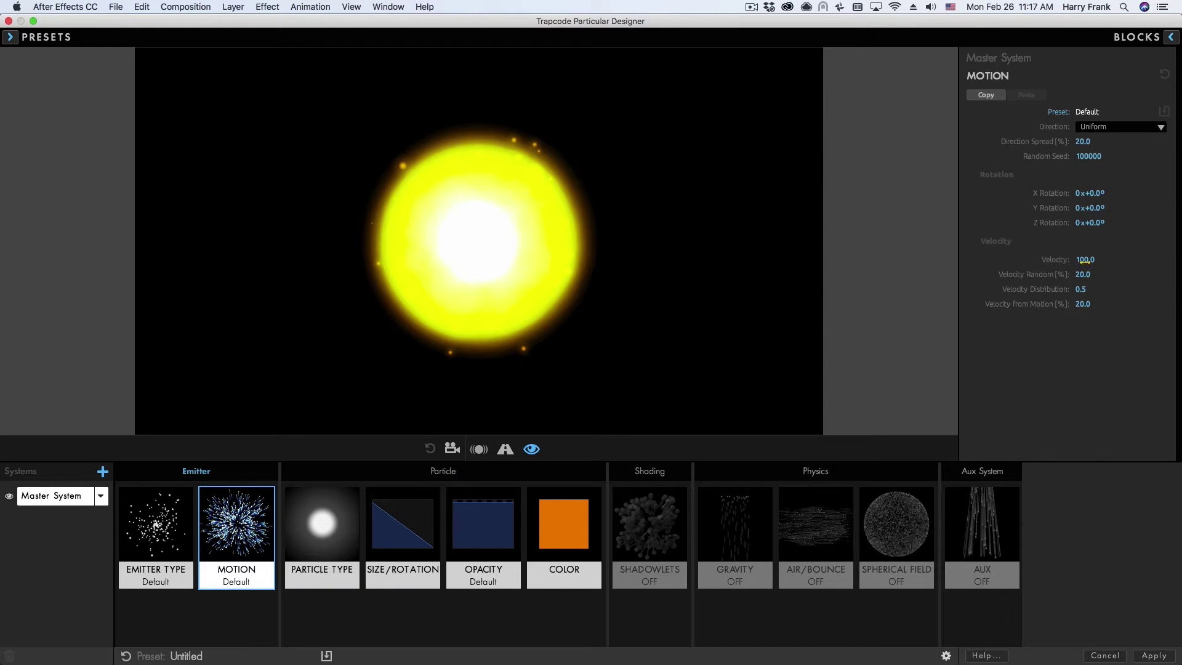
drag(466, 241, 479, 241)
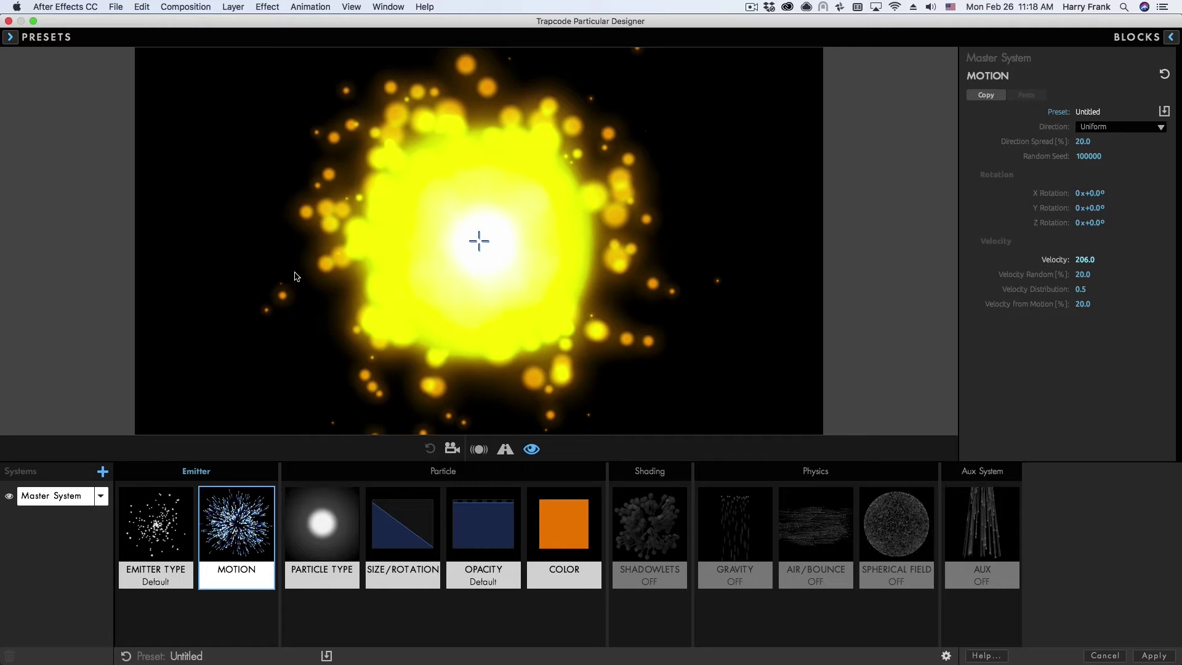
click(158, 521)
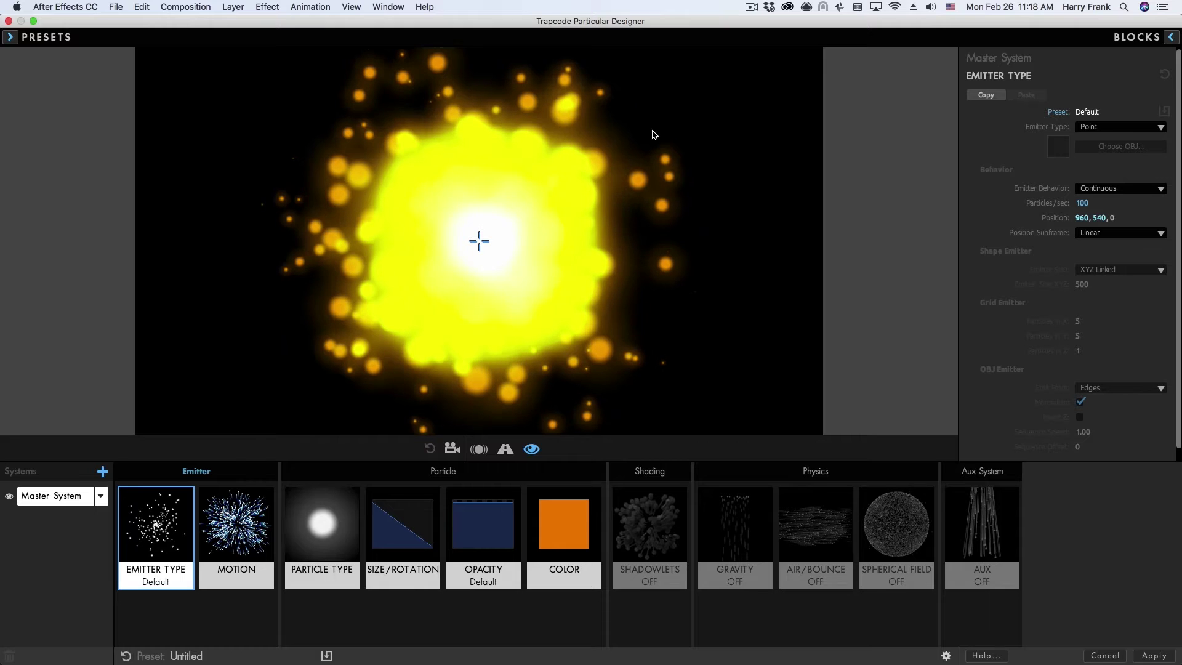
Step: Review the Designer preferences and try to switch GPU Particle Rendering from Direct to Streaming
click(947, 656)
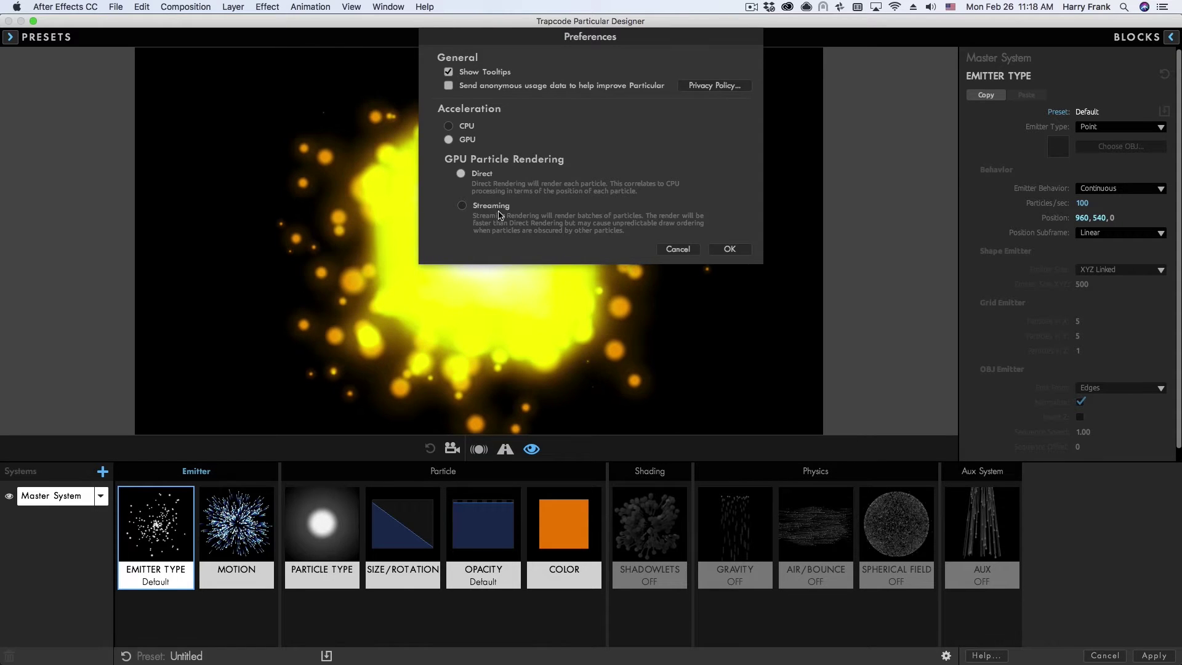
click(729, 249)
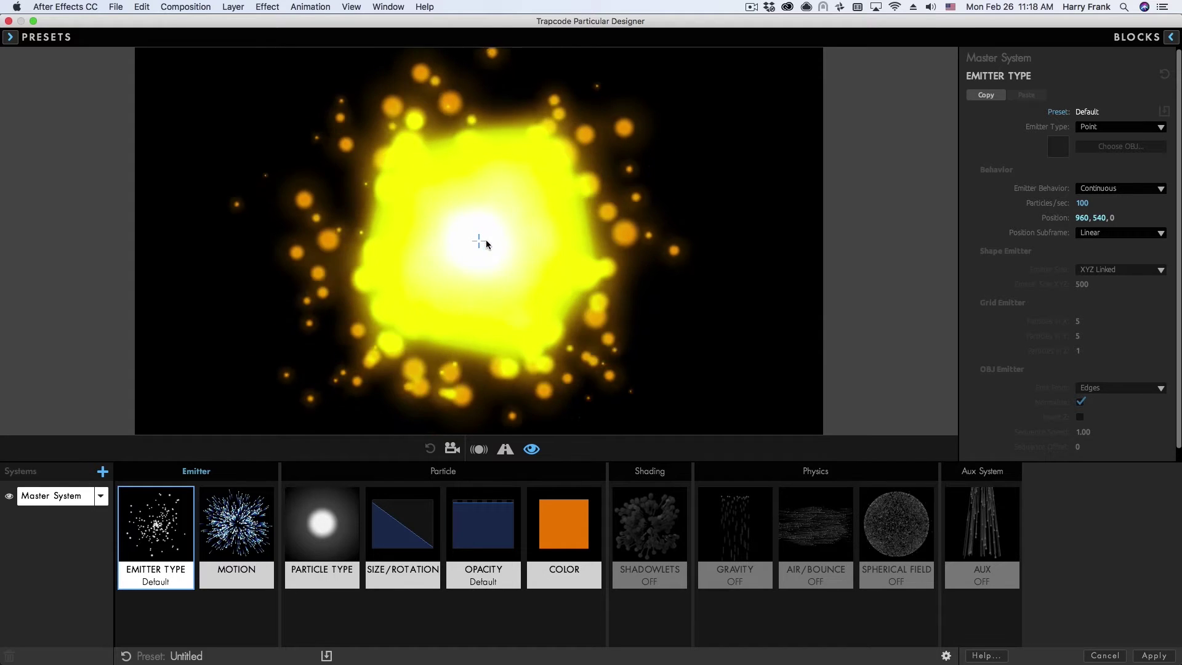
click(947, 656)
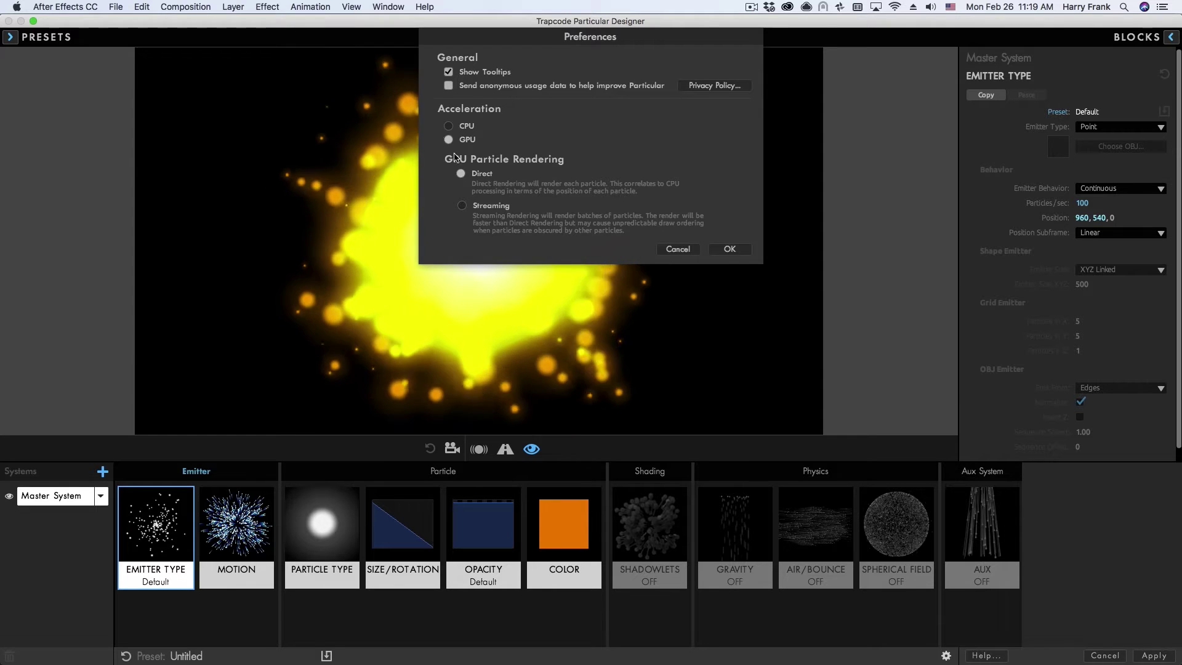
click(463, 206)
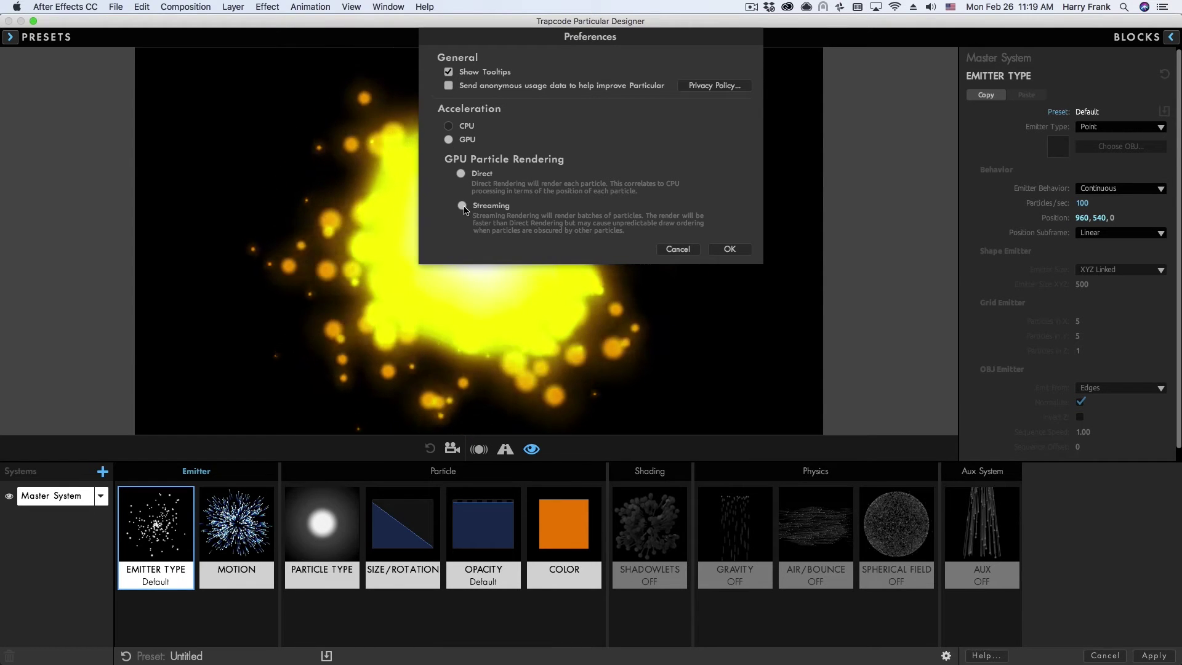
click(735, 249)
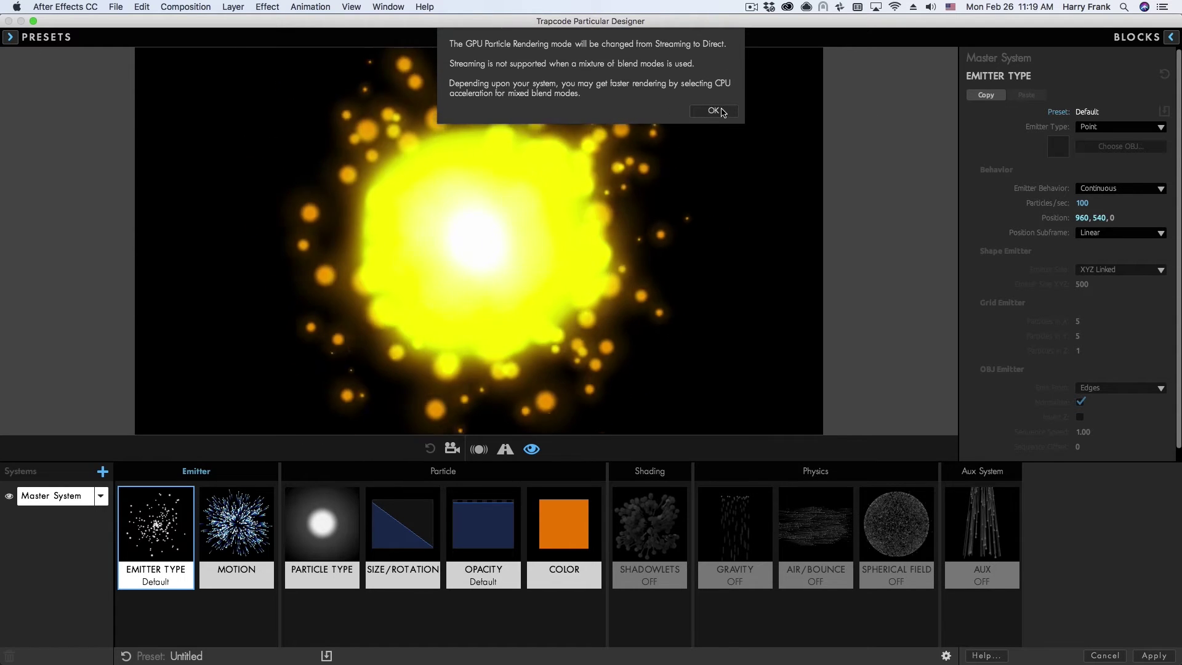
key(Return)
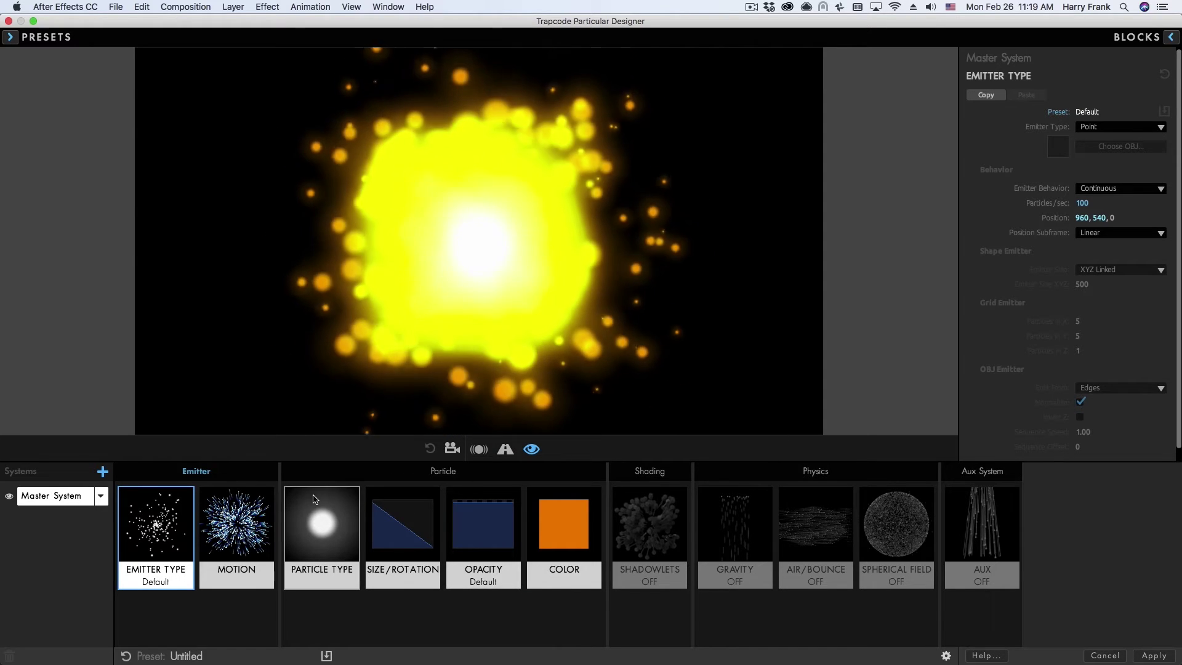
Step: Change the particle type's Glow Blend Mode to Screen, matching the particle Blend Mode
click(332, 551)
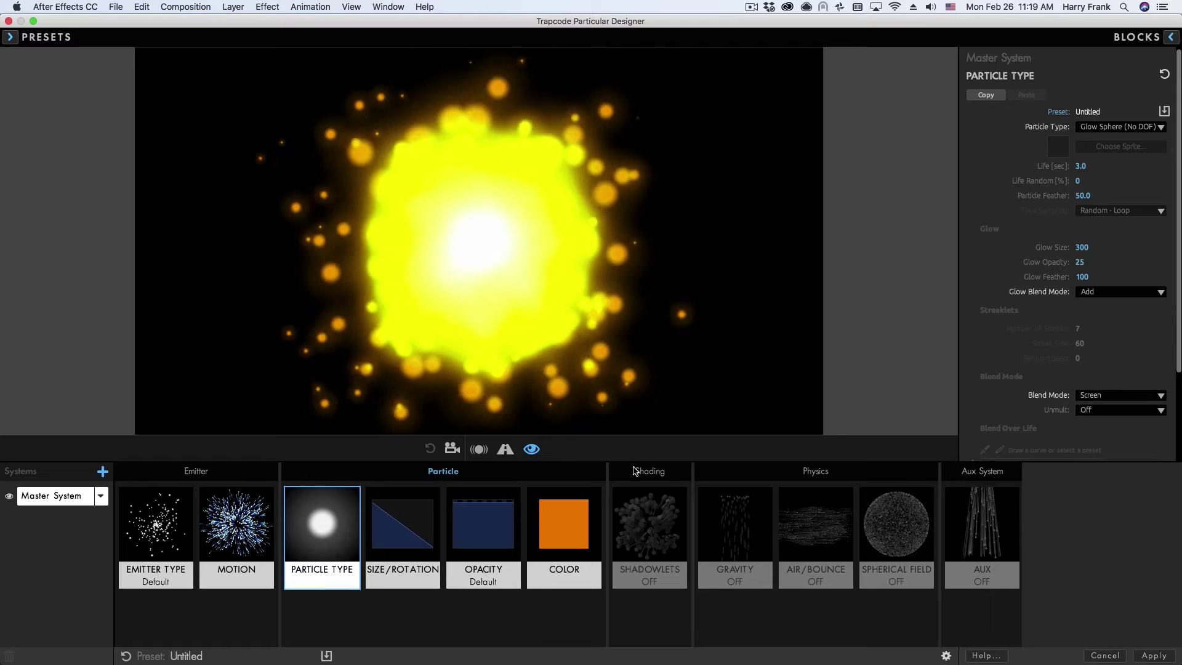
click(1110, 323)
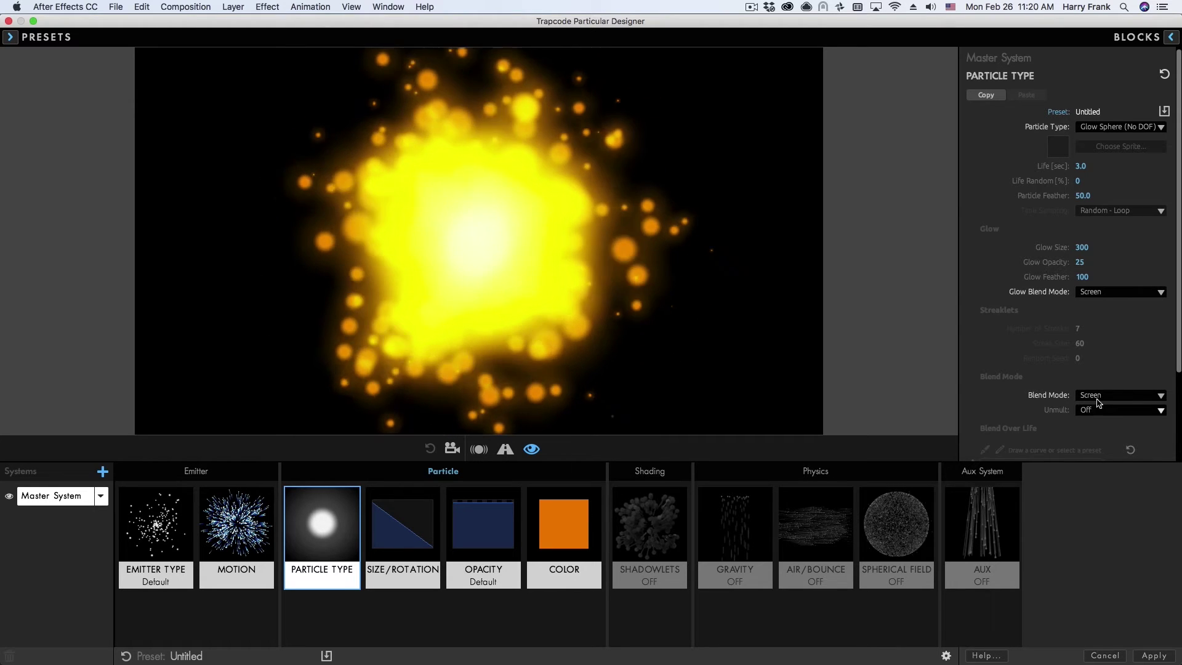
Step: Set GPU Particle Rendering to Streaming in the Designer preferences and test it by moving the emitter around the preview
click(946, 657)
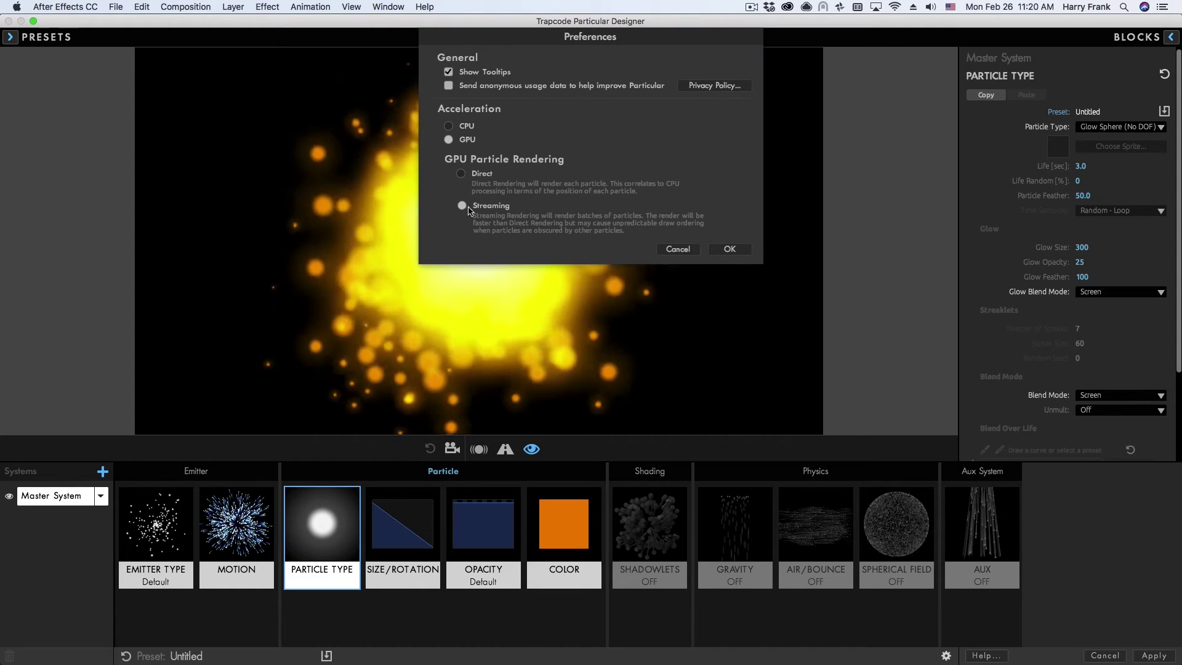
click(462, 206)
click(730, 249)
mouse_move(490, 238)
mouse_down()
mouse_move(517, 267)
mouse_move(361, 243)
mouse_move(642, 281)
mouse_move(596, 217)
mouse_move(472, 300)
mouse_move(391, 163)
mouse_move(493, 248)
mouse_move(673, 190)
mouse_move(604, 188)
mouse_move(320, 261)
mouse_move(331, 178)
mouse_move(509, 306)
mouse_move(647, 310)
mouse_up()
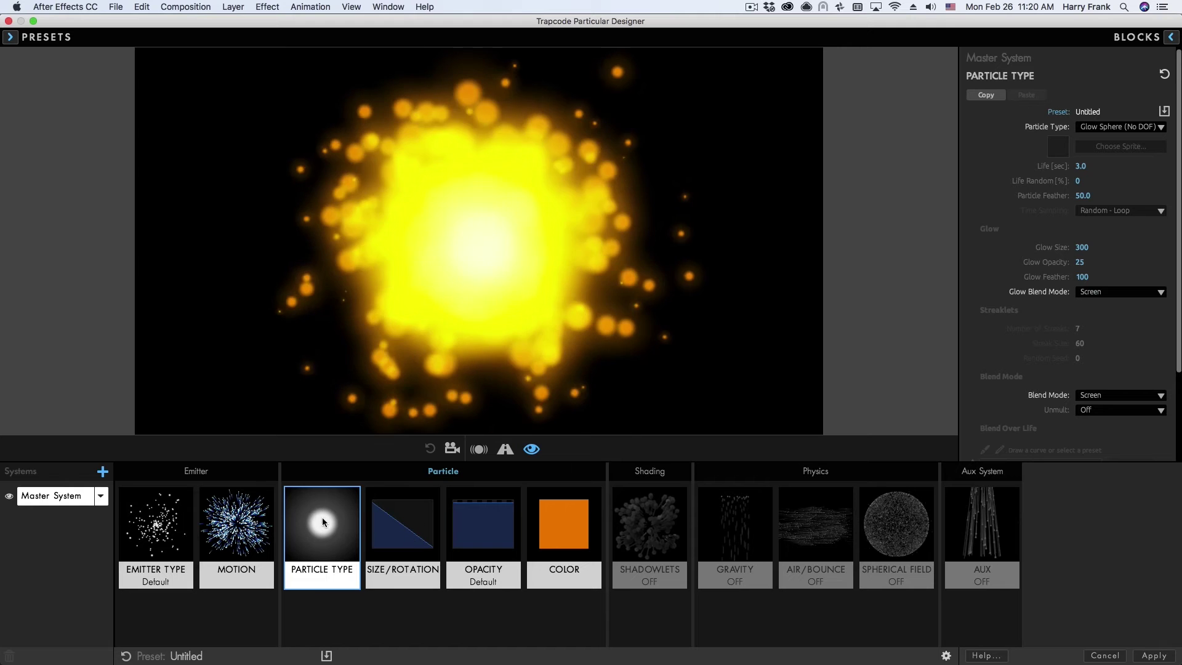
Step: Change the Particle Type to Sprite Colorize and assign the 5pt Star sprite from the 2D Shapes category
click(1121, 127)
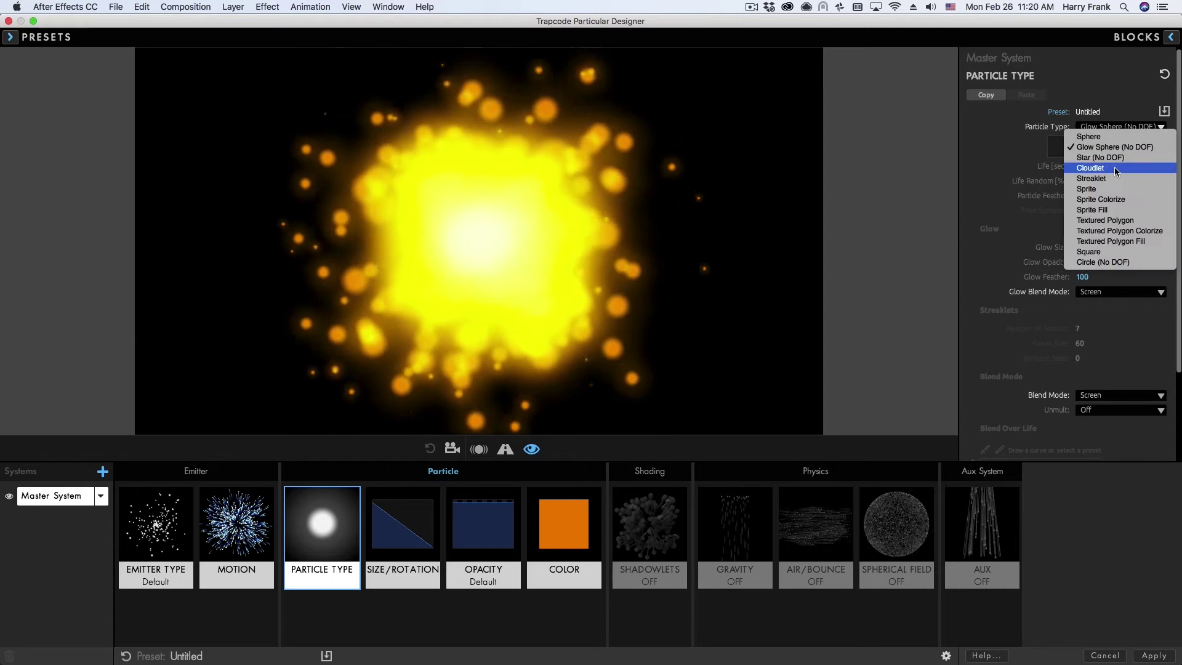
click(1108, 189)
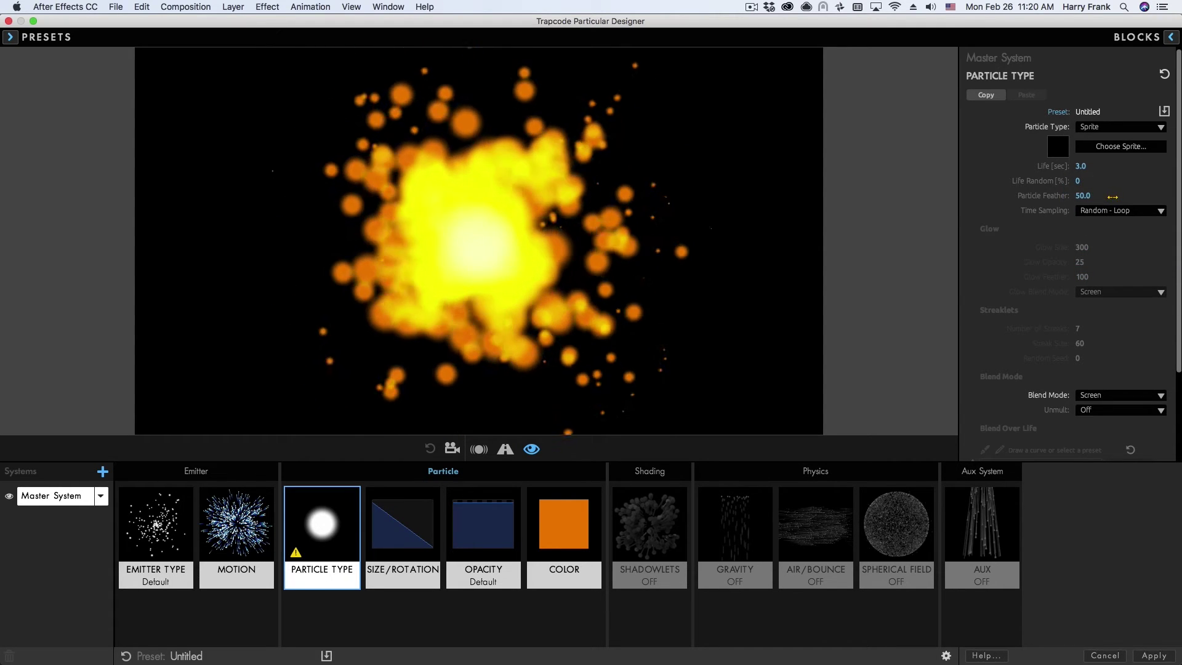
click(1096, 127)
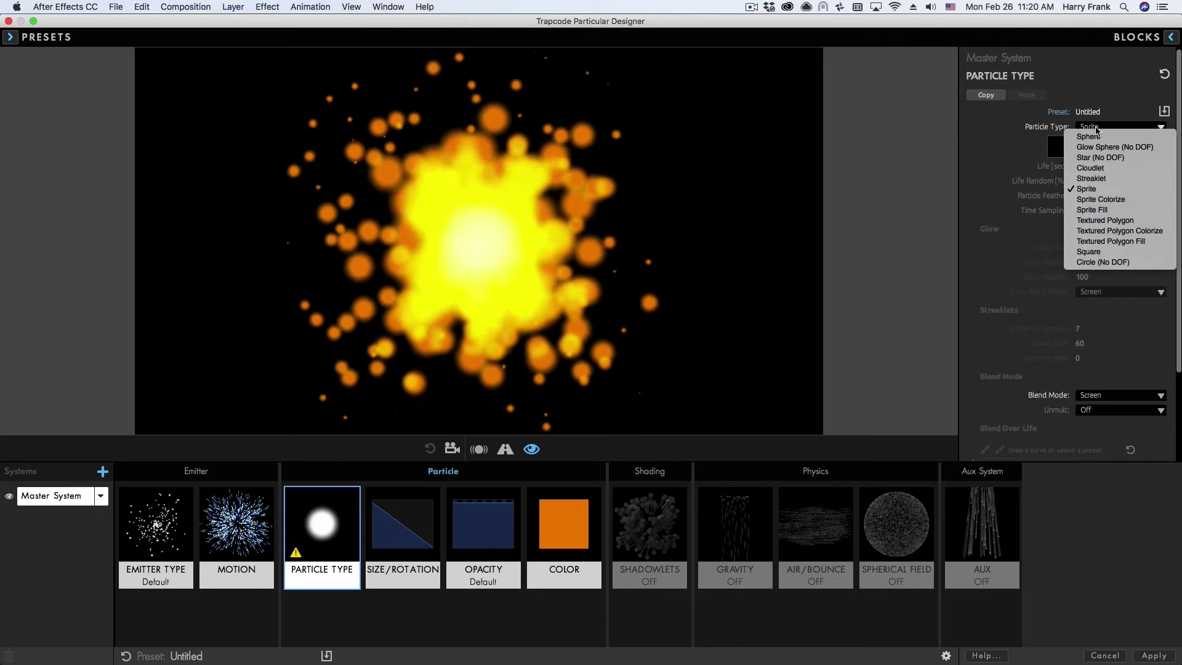
click(1102, 198)
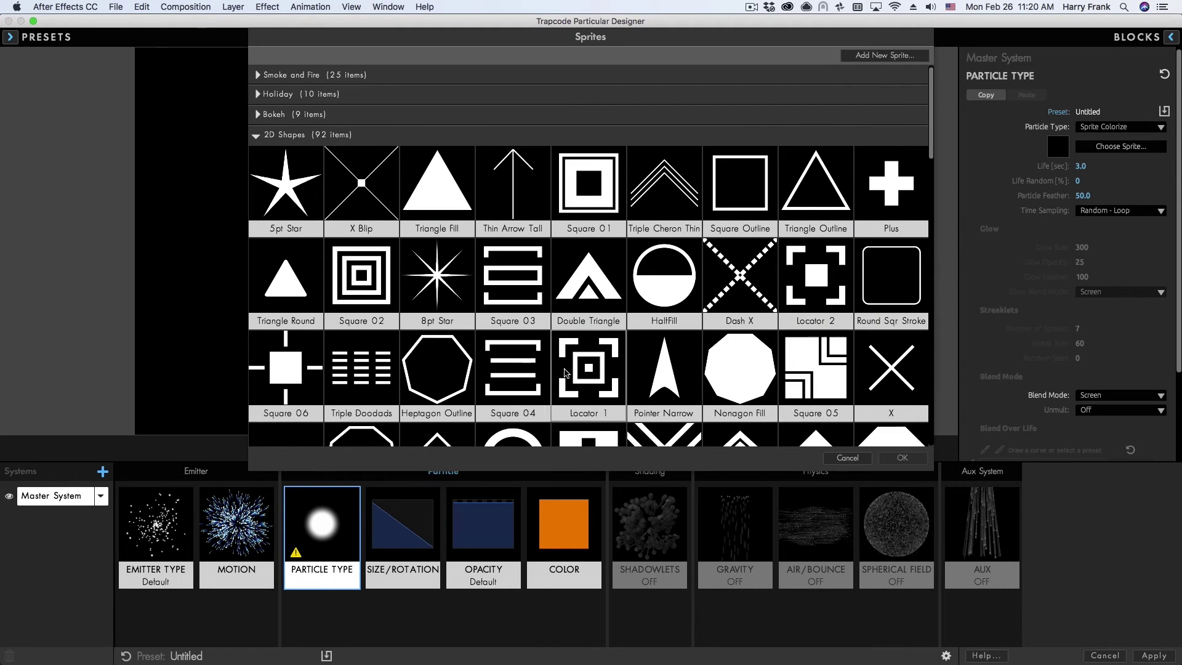
double_click(298, 190)
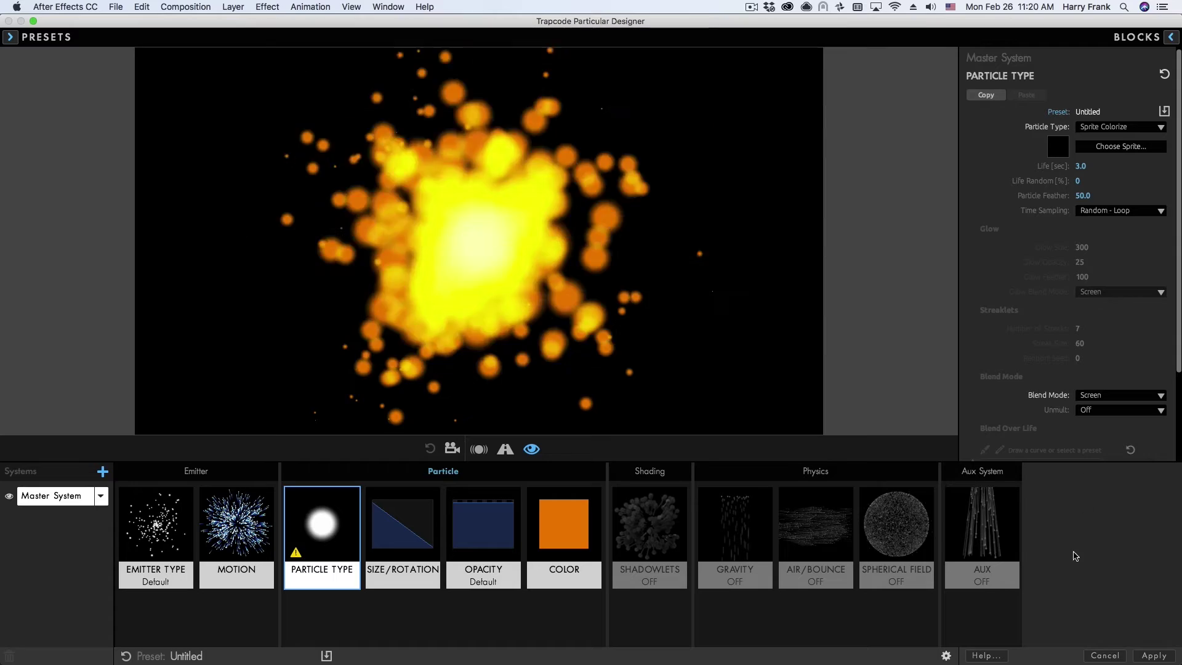
Step: Review the GPU preferences, switch GPU Particle Rendering to Direct and test it by moving the star emitter around the preview
click(947, 655)
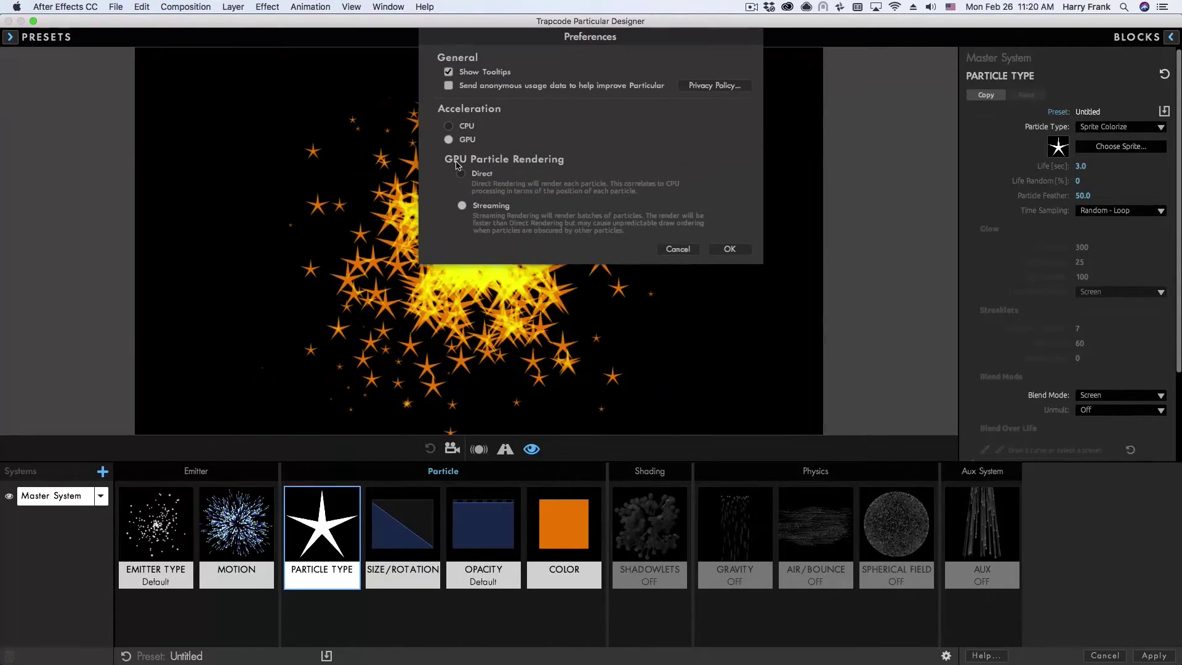
click(729, 249)
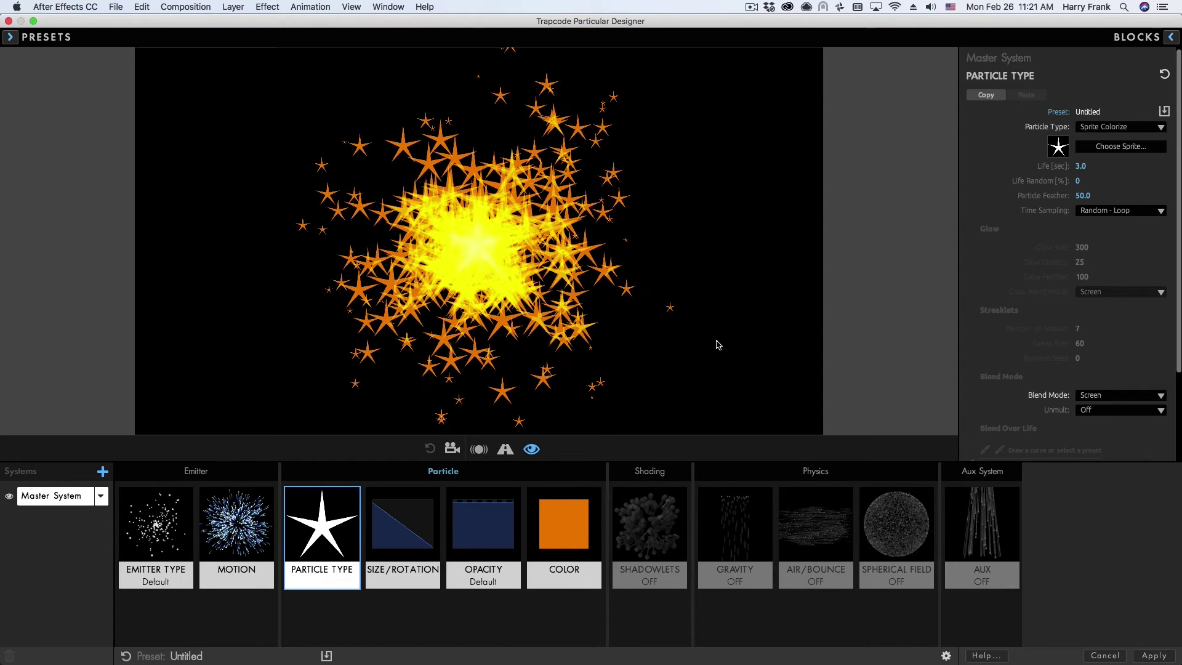
click(947, 656)
click(449, 139)
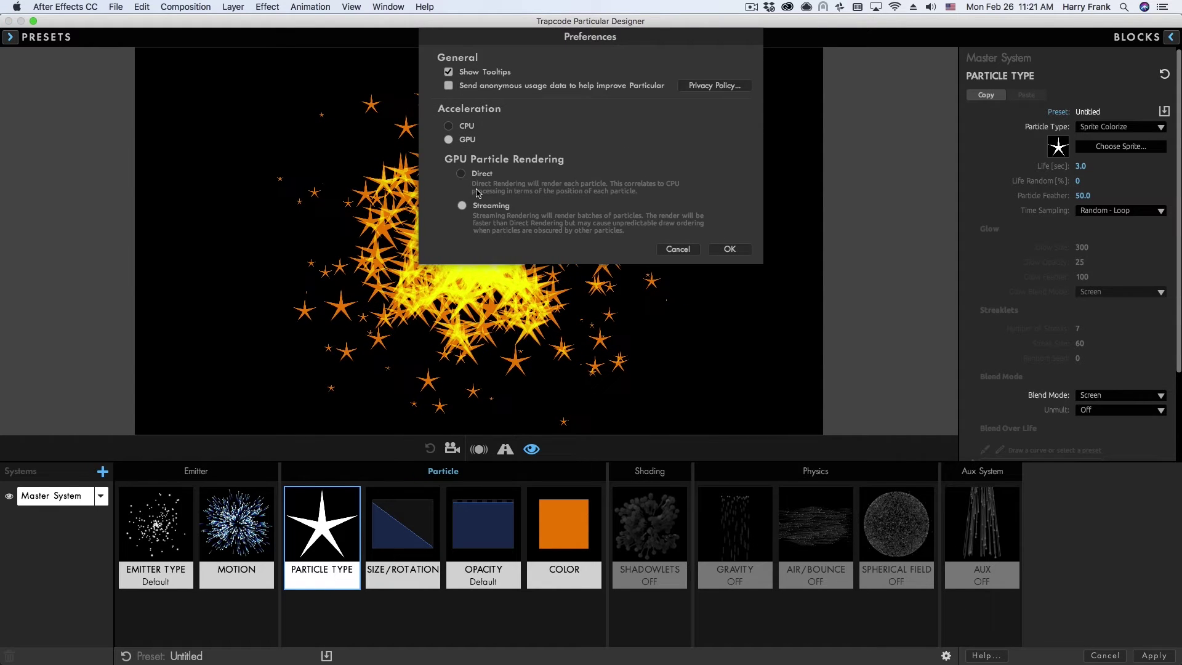
click(461, 174)
click(728, 248)
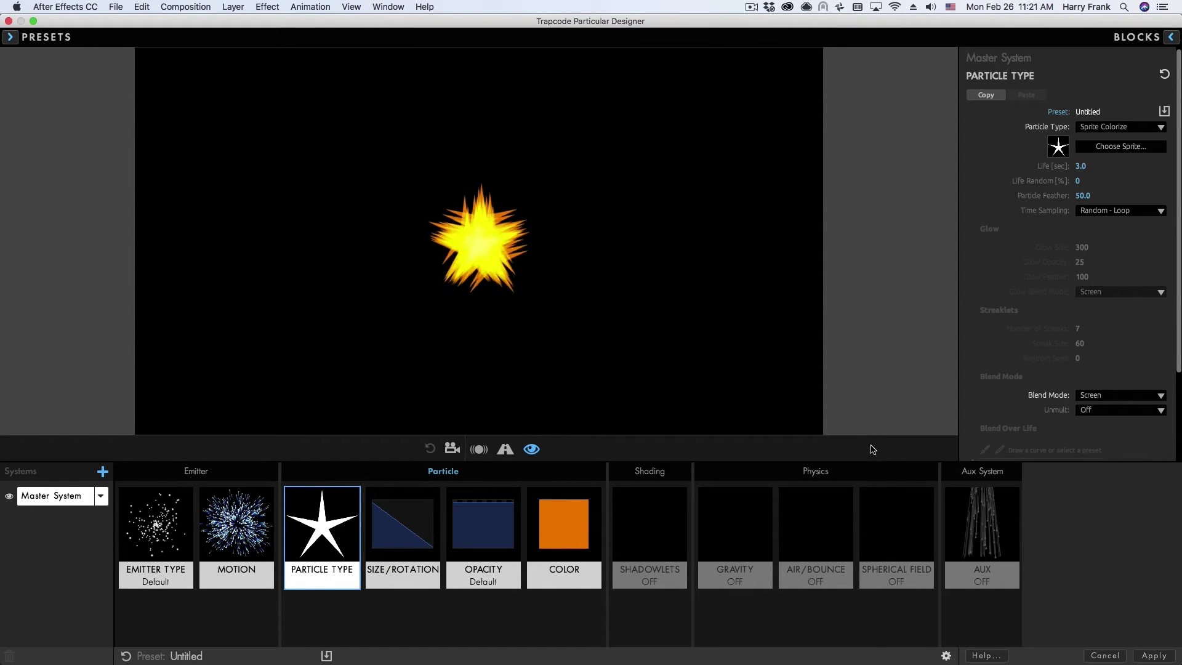
drag(504, 267, 463, 236)
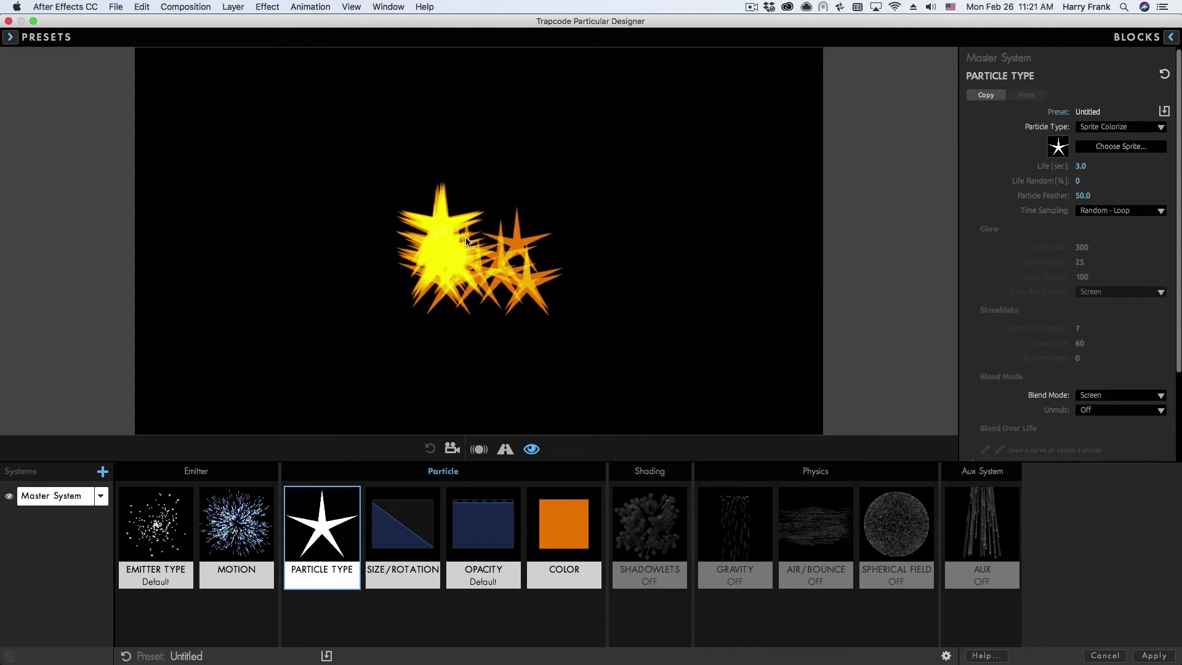
drag(502, 277, 564, 264)
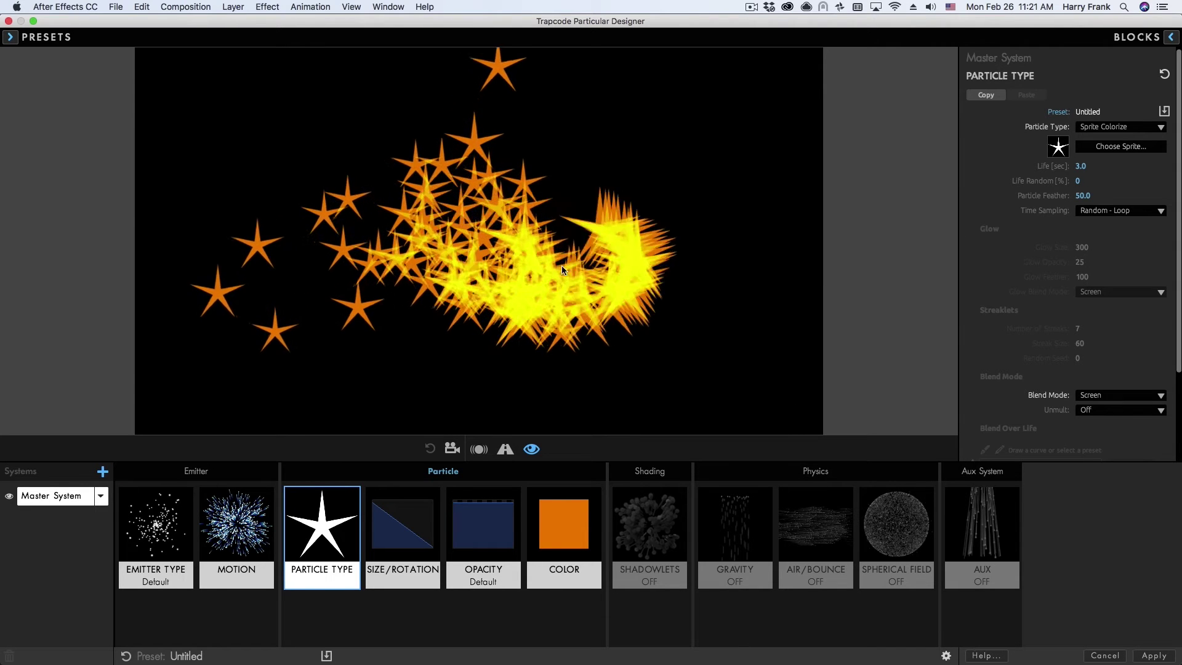
Step: Switch GPU Particle Rendering back to Streaming in the Designer preferences
click(946, 655)
click(461, 205)
click(729, 249)
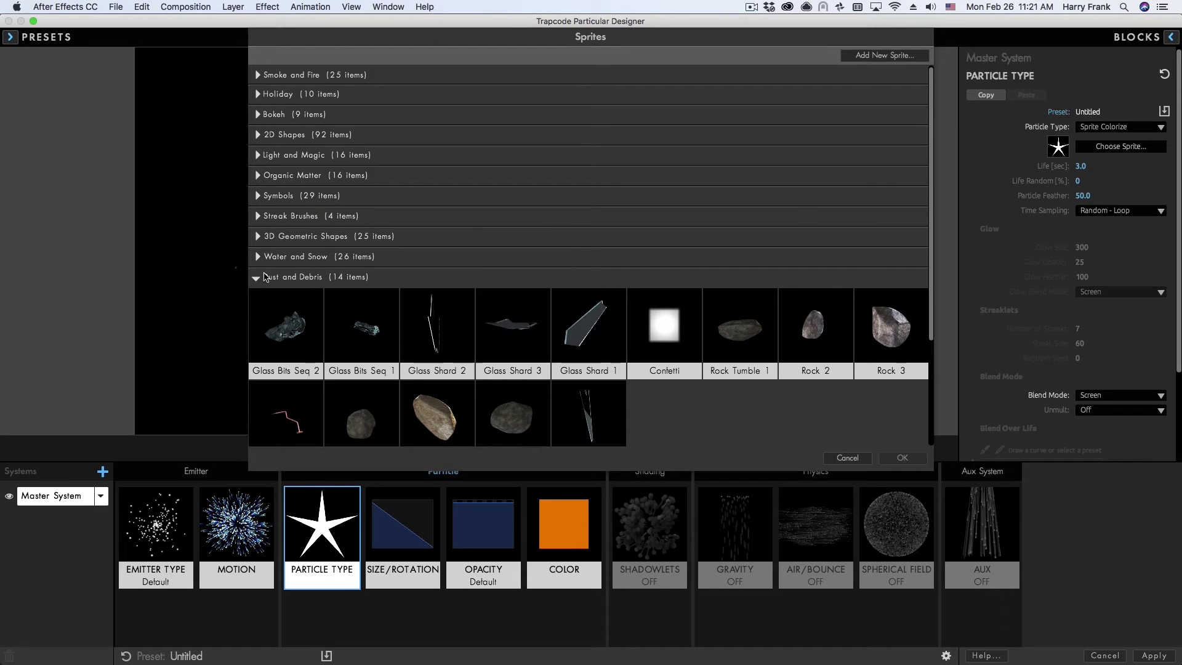
Step: Replace the star sprite with Fire Loop 1 from Smoke and Fire, accept the change to Direct rendering and check the preferences
click(257, 278)
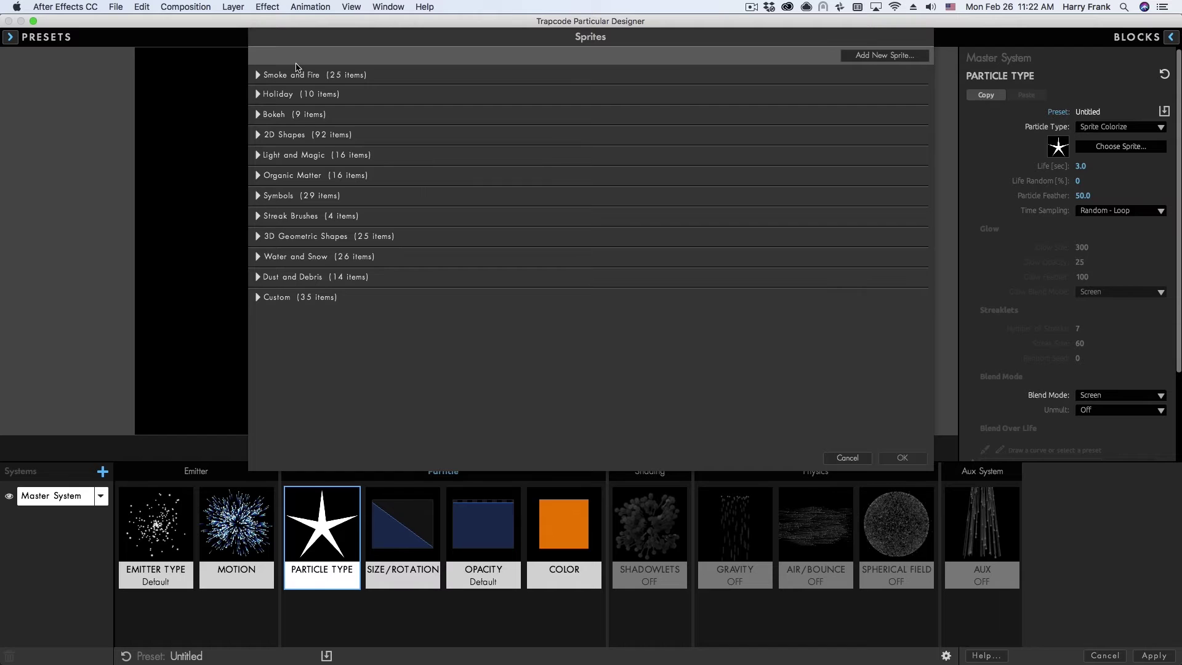
click(258, 75)
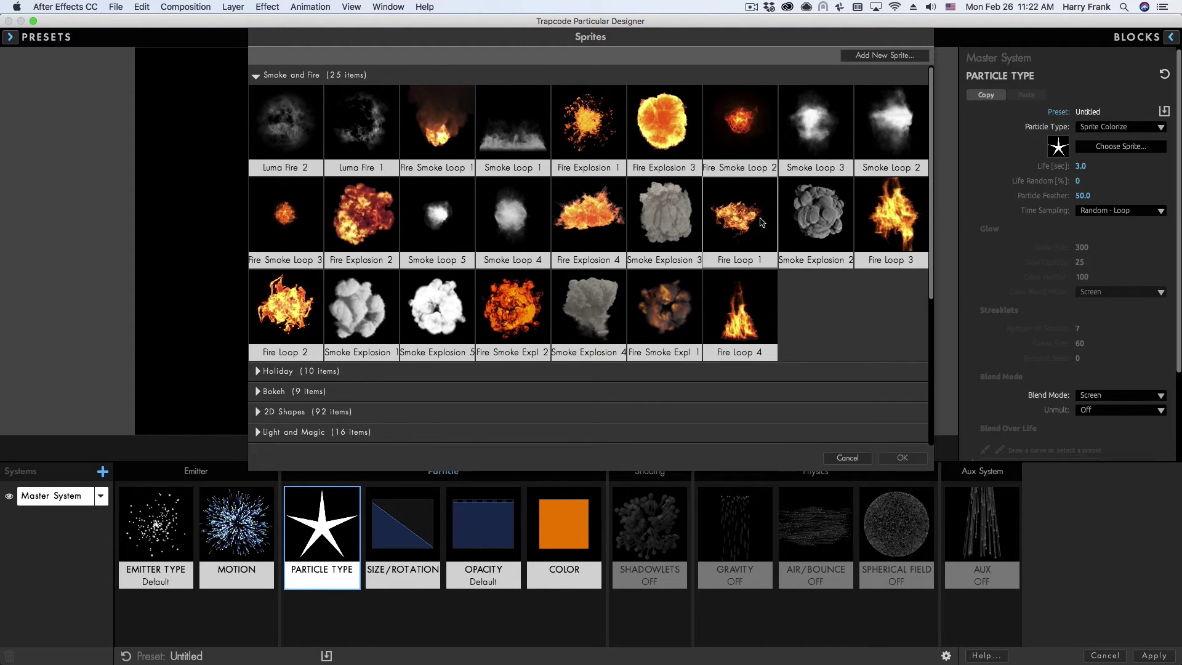
double_click(743, 209)
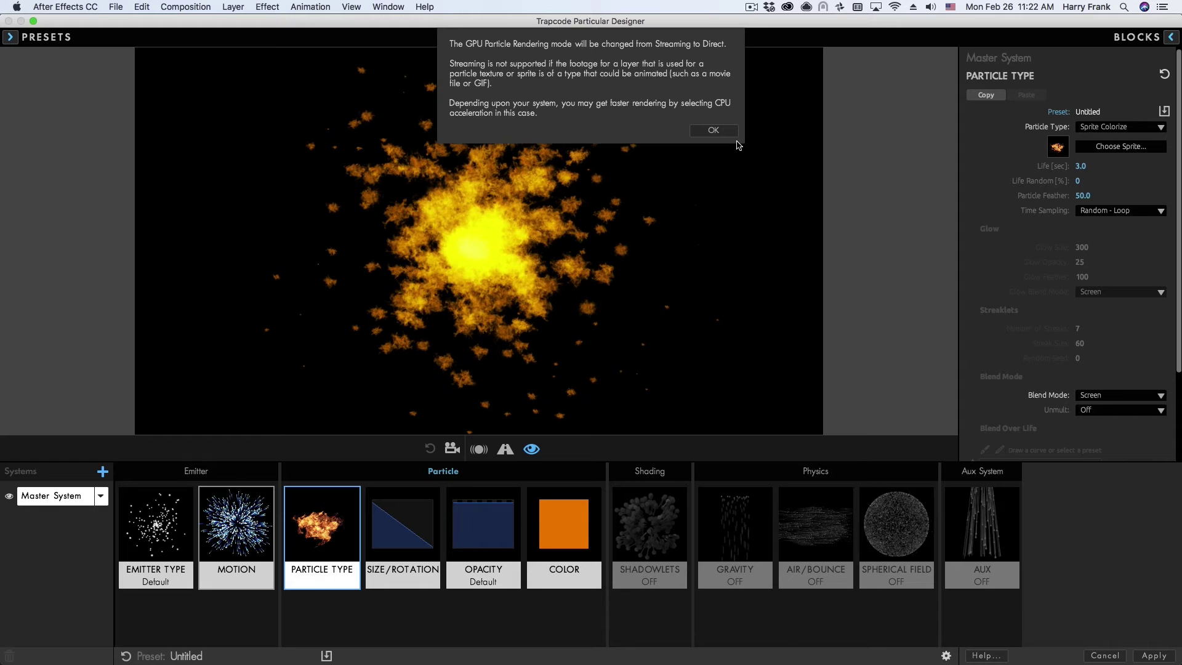
click(713, 130)
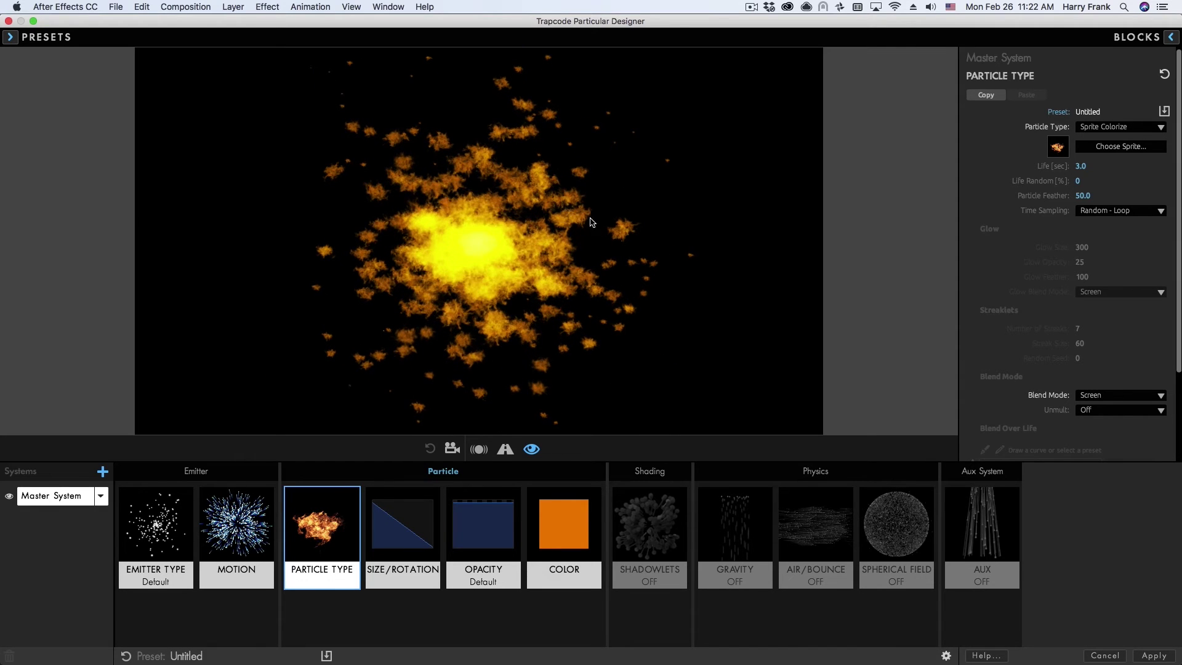
click(946, 656)
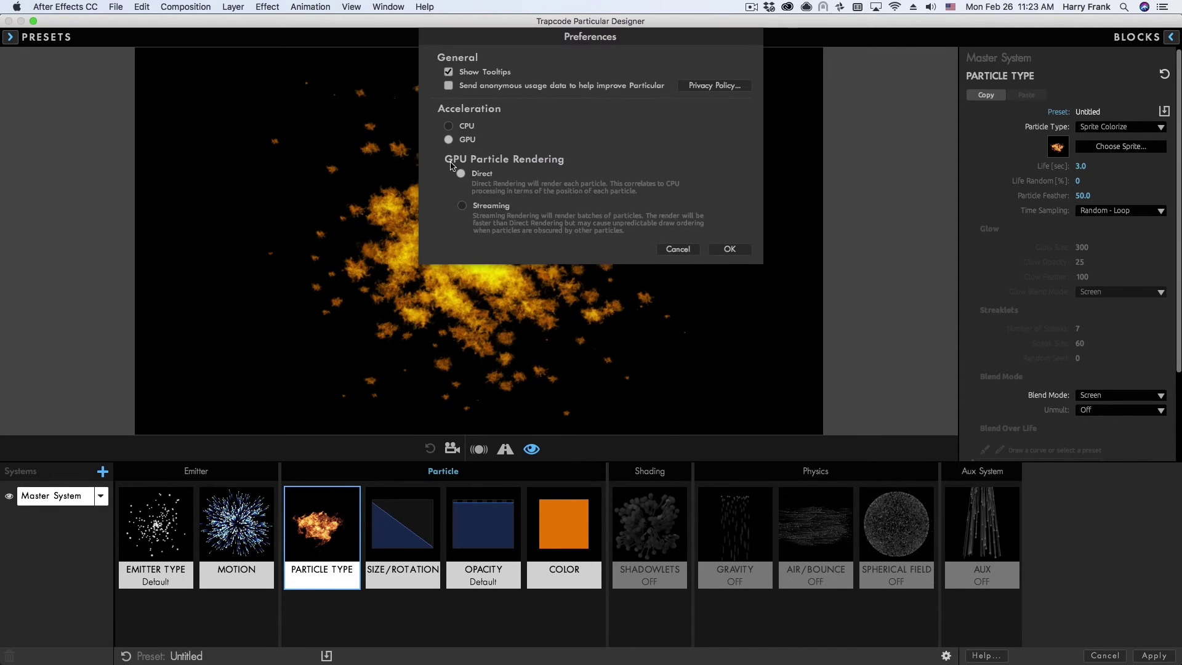
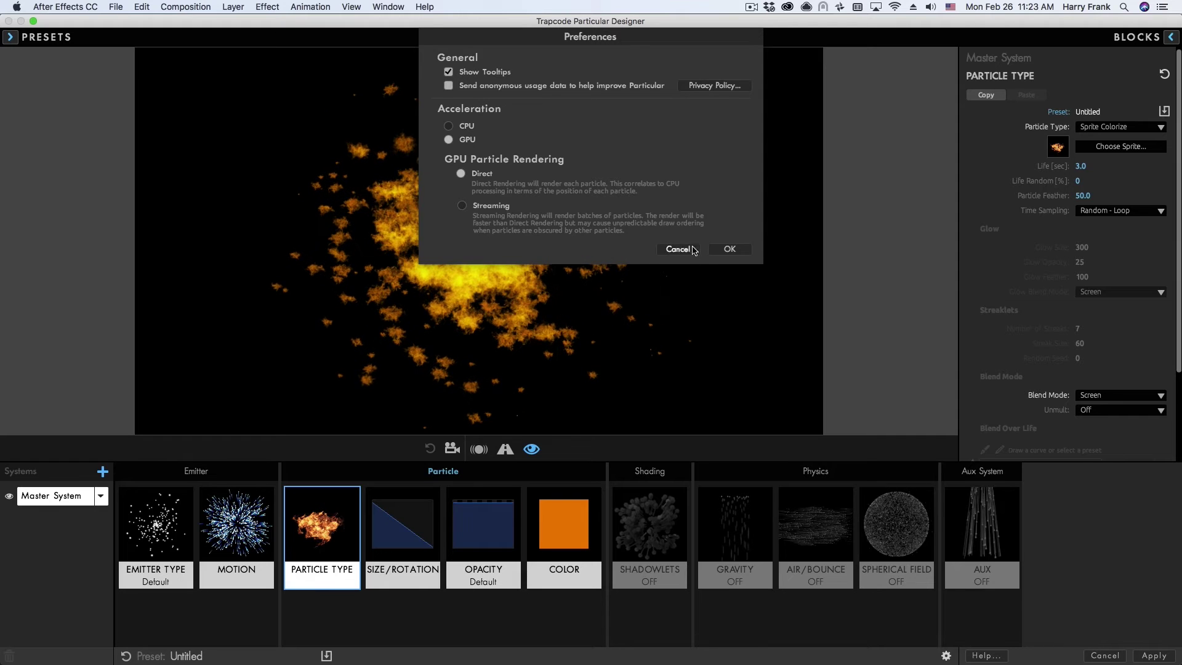
click(684, 248)
Step: Set the Particles/sec of the default point emitter to 500
click(186, 535)
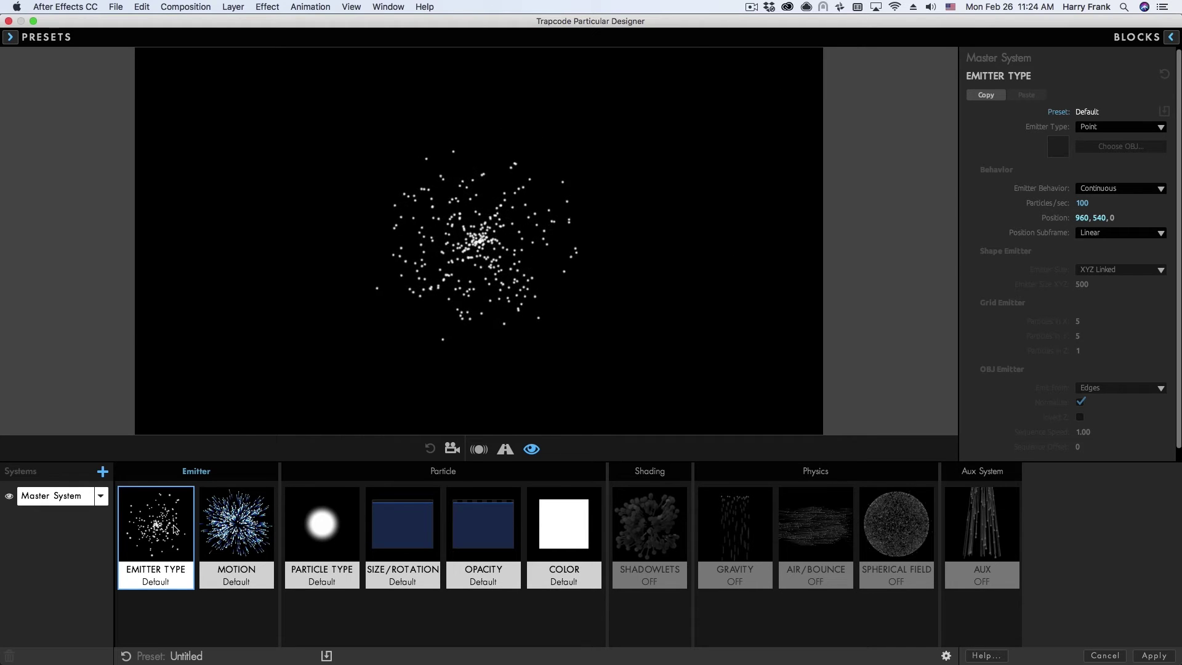
drag(1084, 203, 1077, 203)
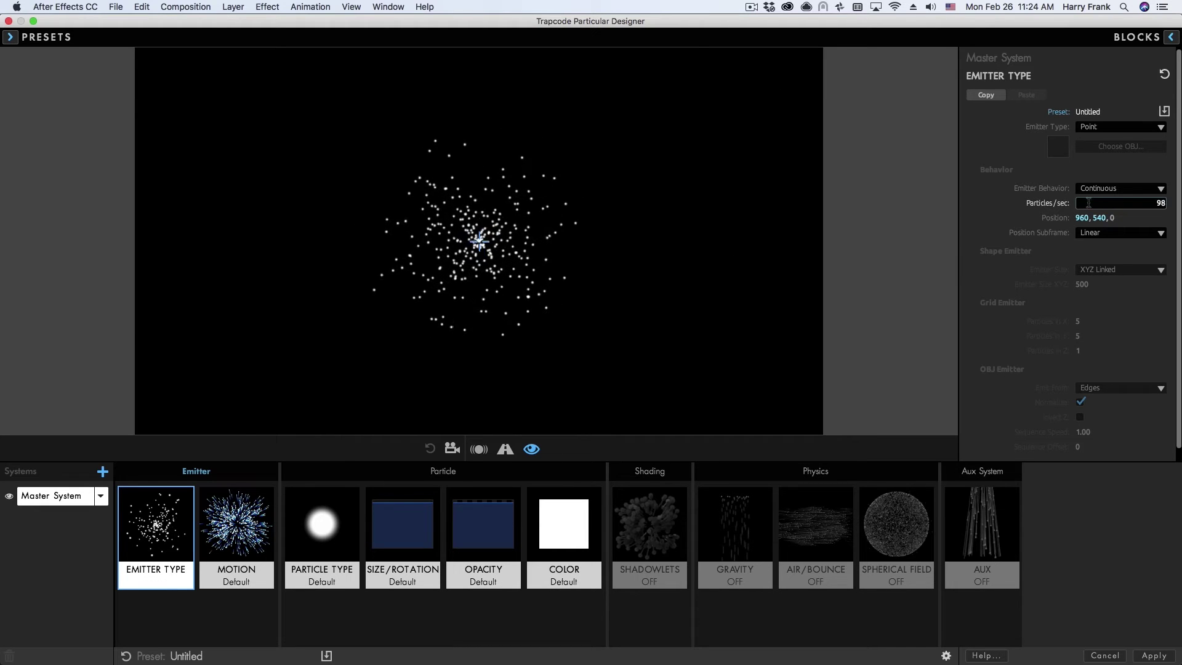
text(1000)
key(Return)
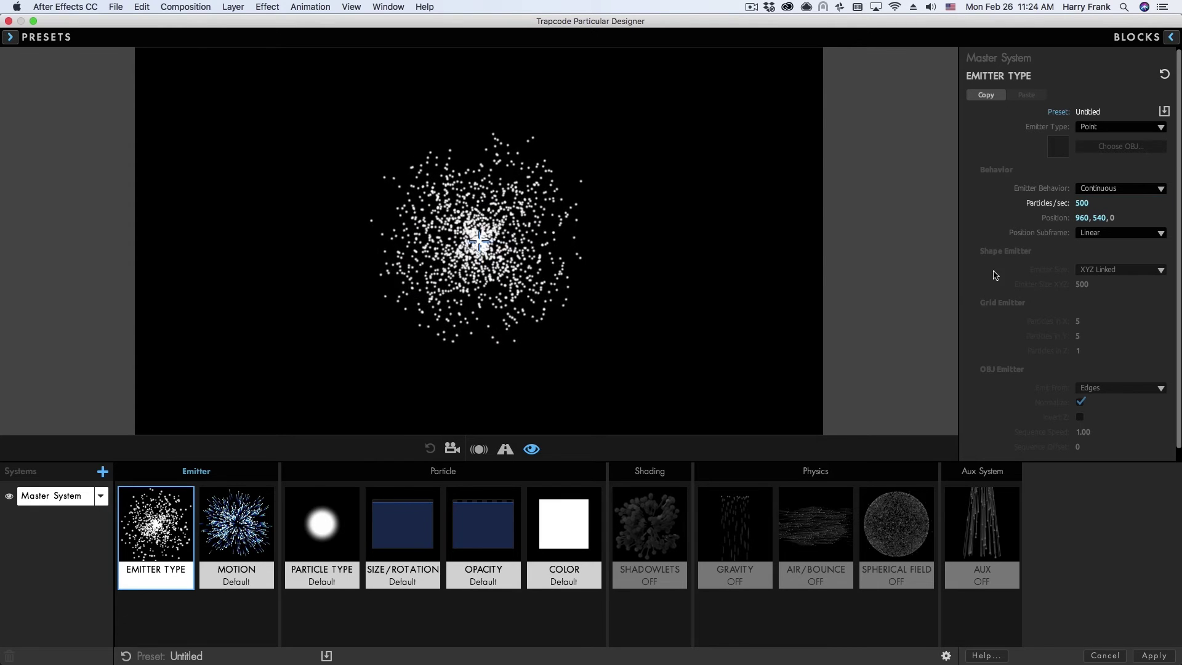
Step: Set the Aux system to emit Continuously and set its Particles/Sec to 100
click(986, 517)
click(1122, 150)
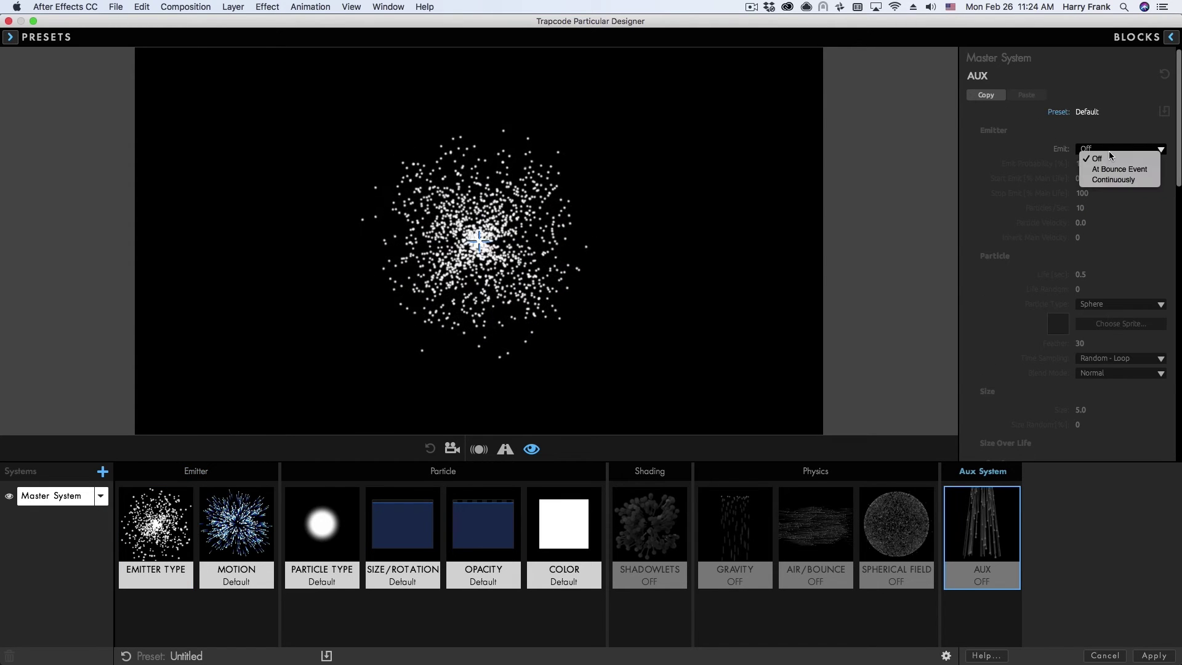
click(1103, 179)
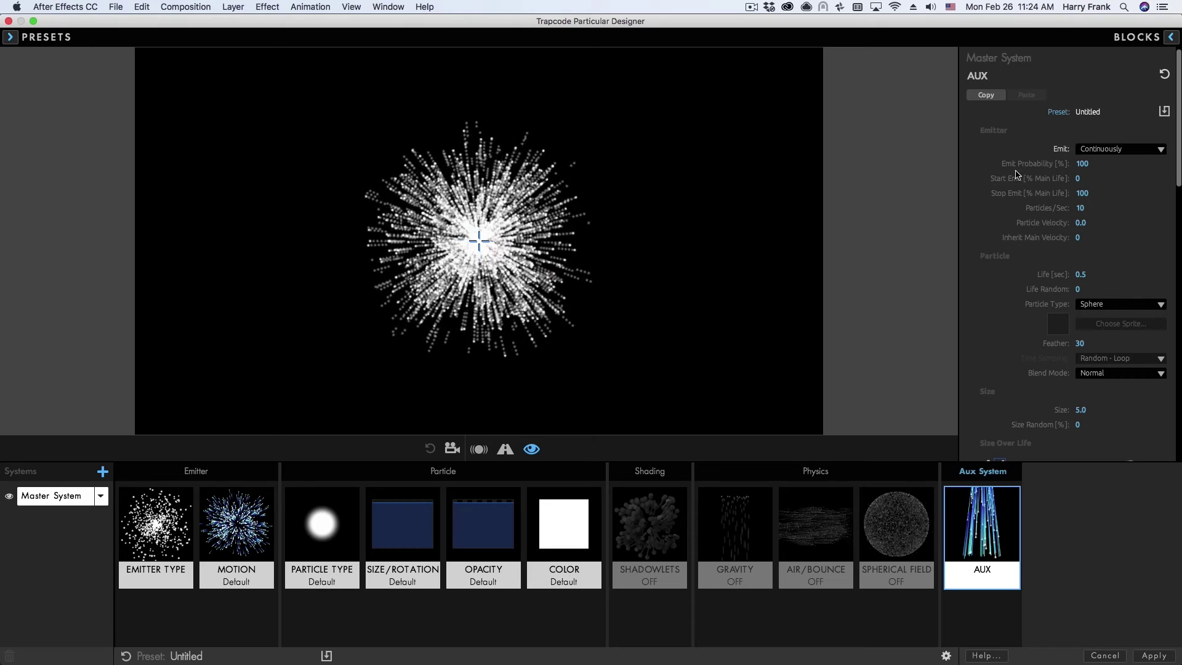
click(1081, 223)
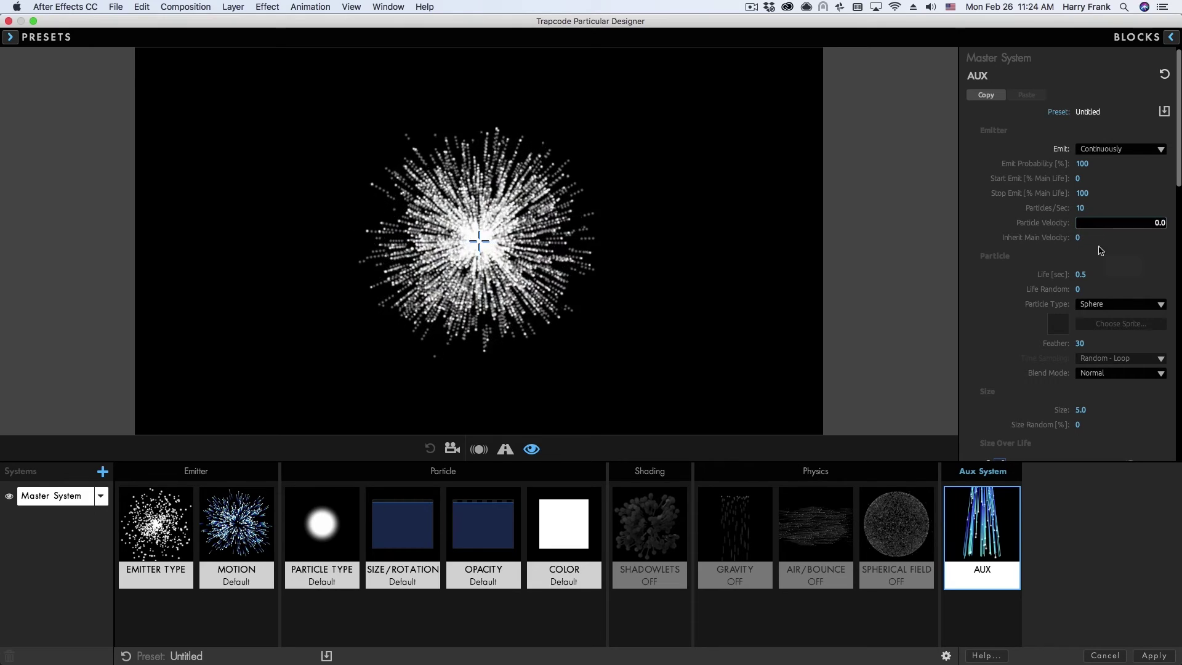
click(1082, 208)
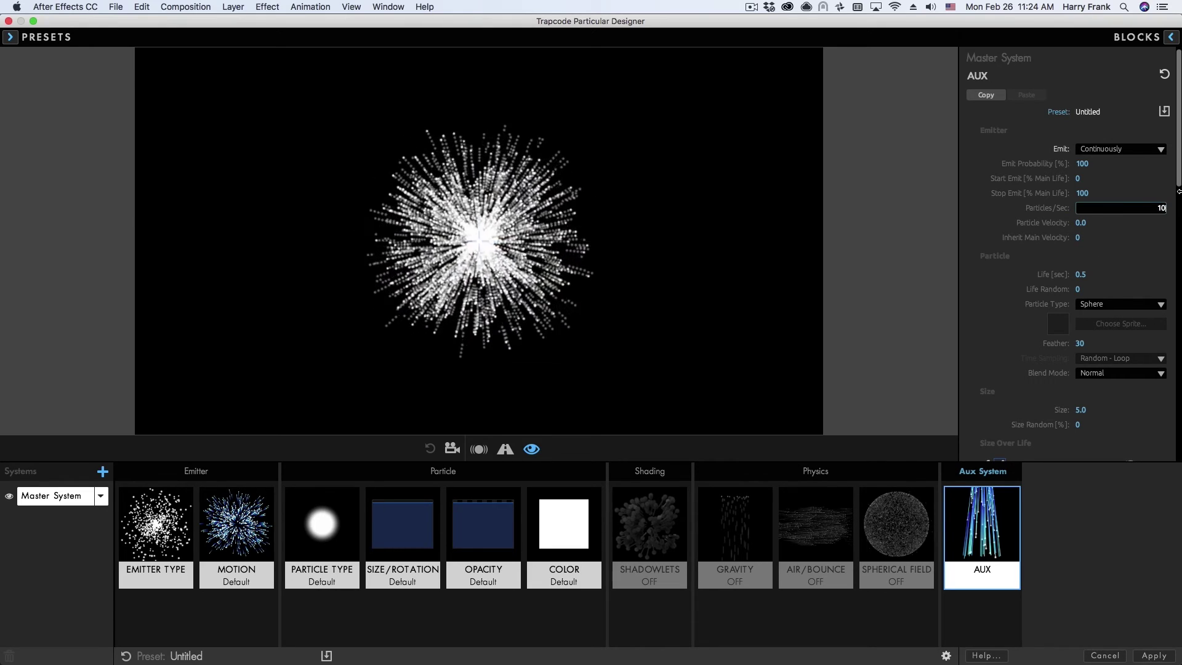
text(0)
key(Return)
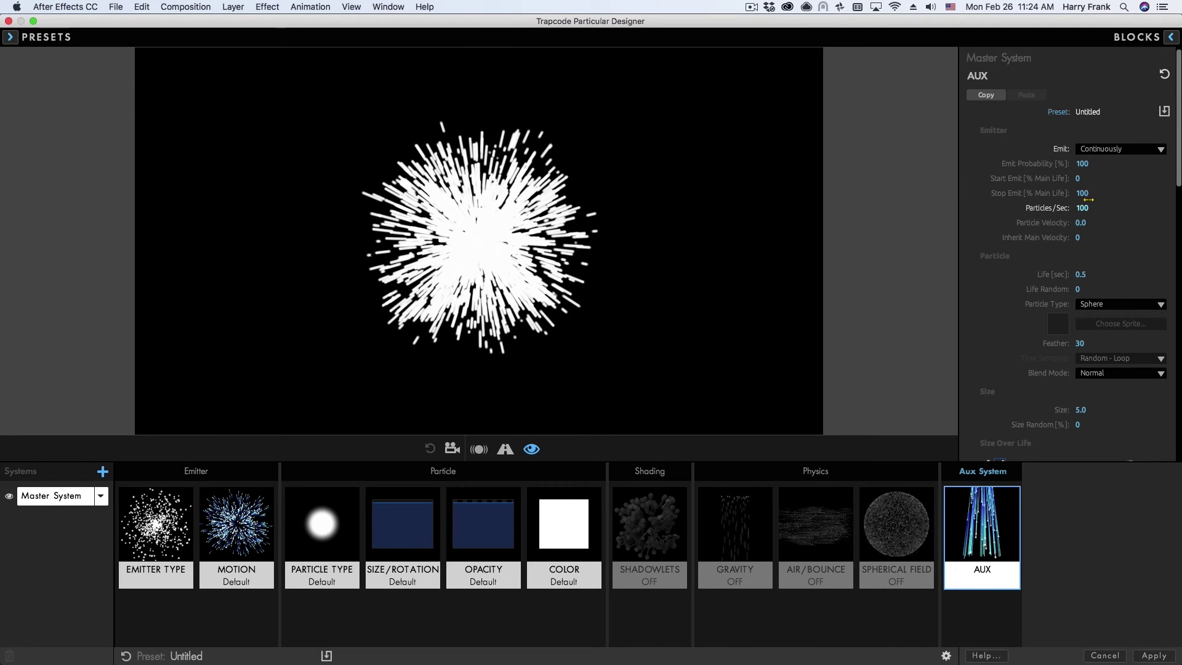
Step: Review the GPU Particle Rendering preferences and test the playback by moving the emitter around the preview
click(170, 506)
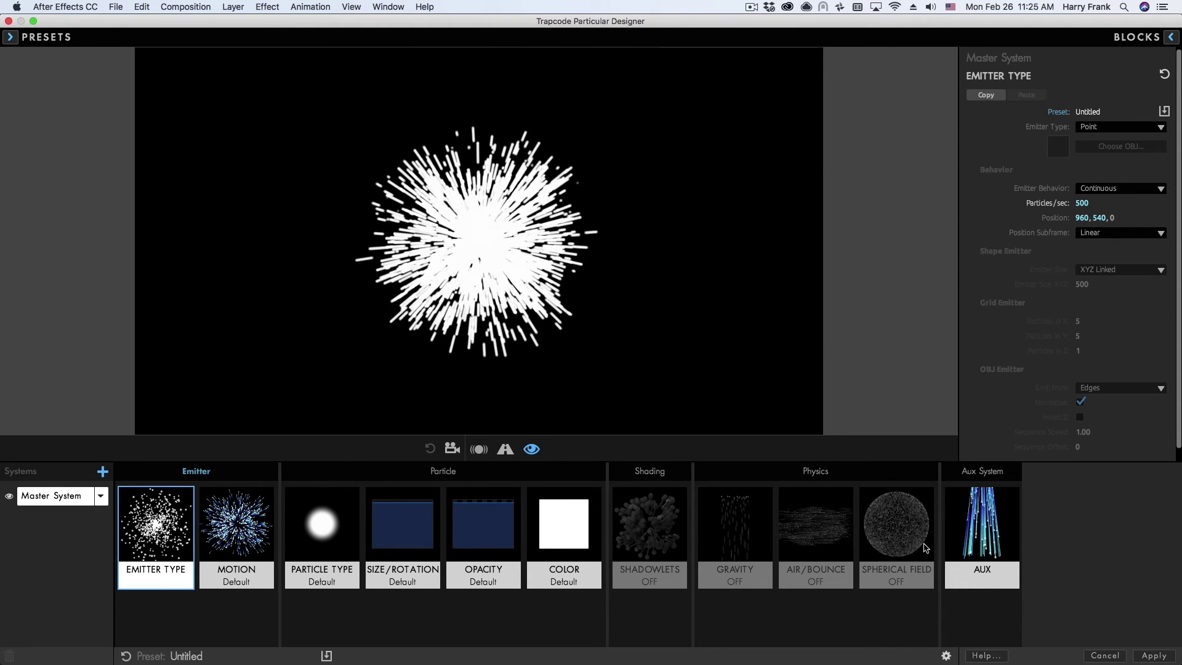
click(946, 655)
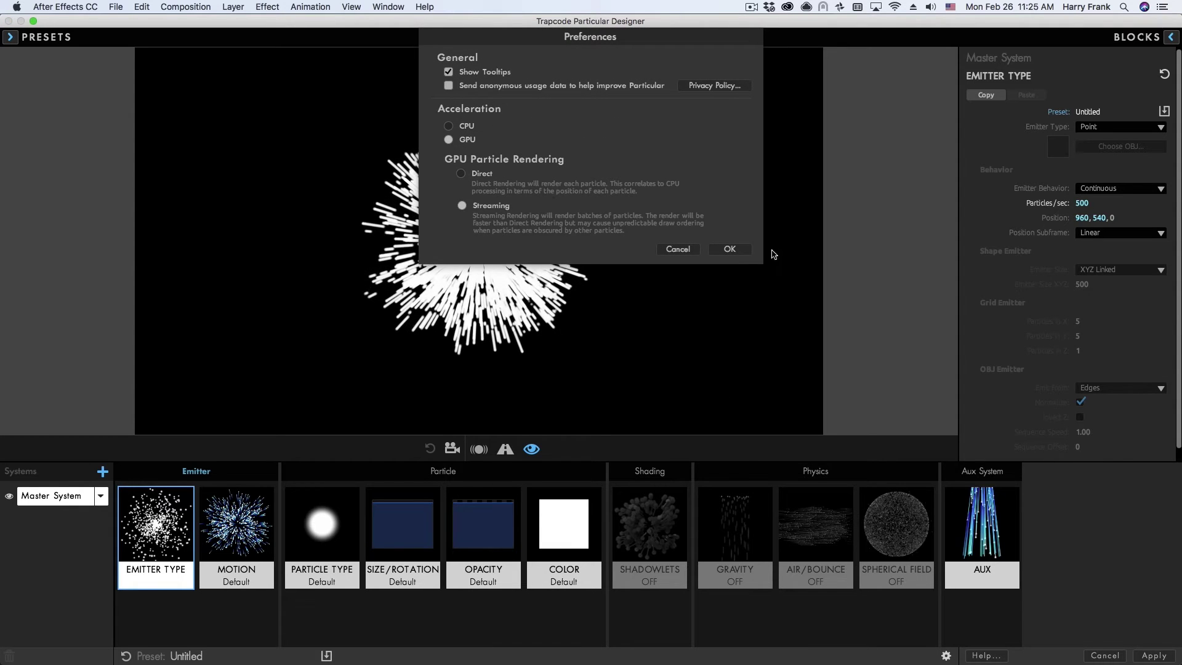
click(729, 249)
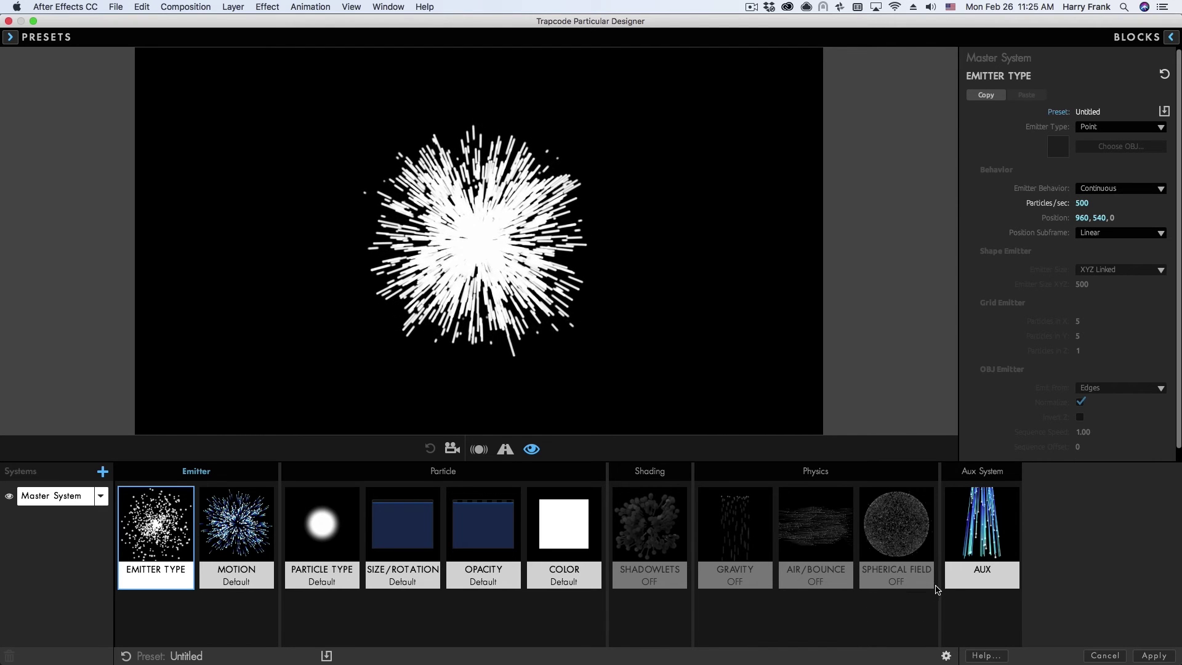
drag(414, 269, 607, 93)
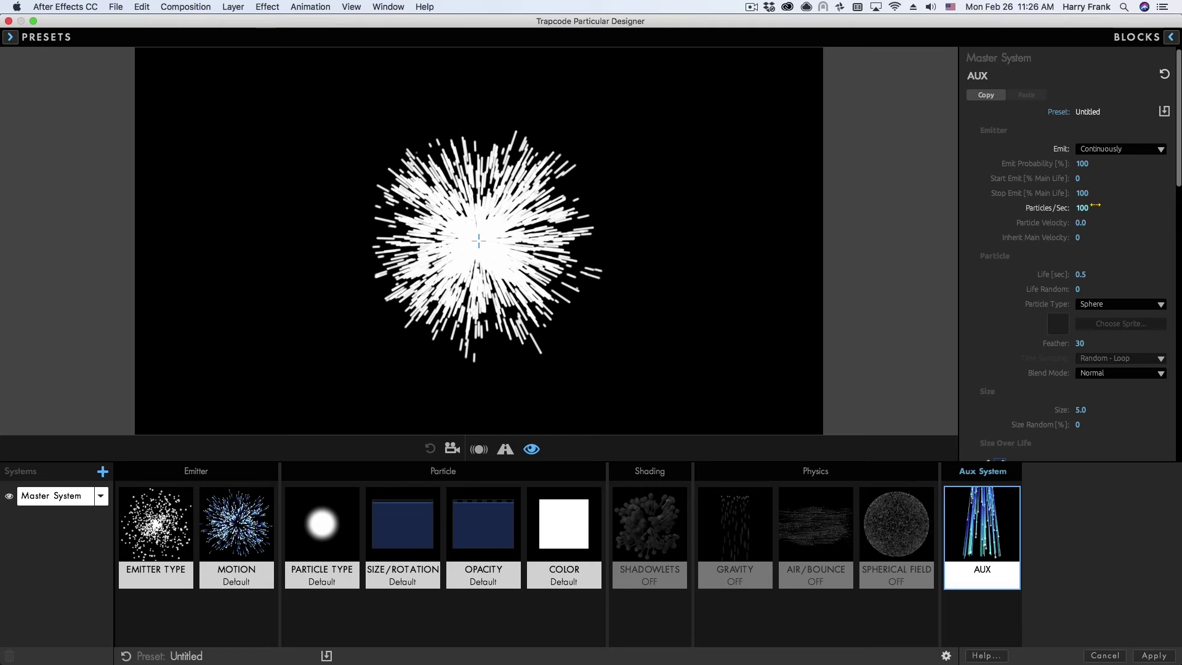
Step: Lower the Aux system's Particles/Sec to 42
drag(1095, 205, 1094, 205)
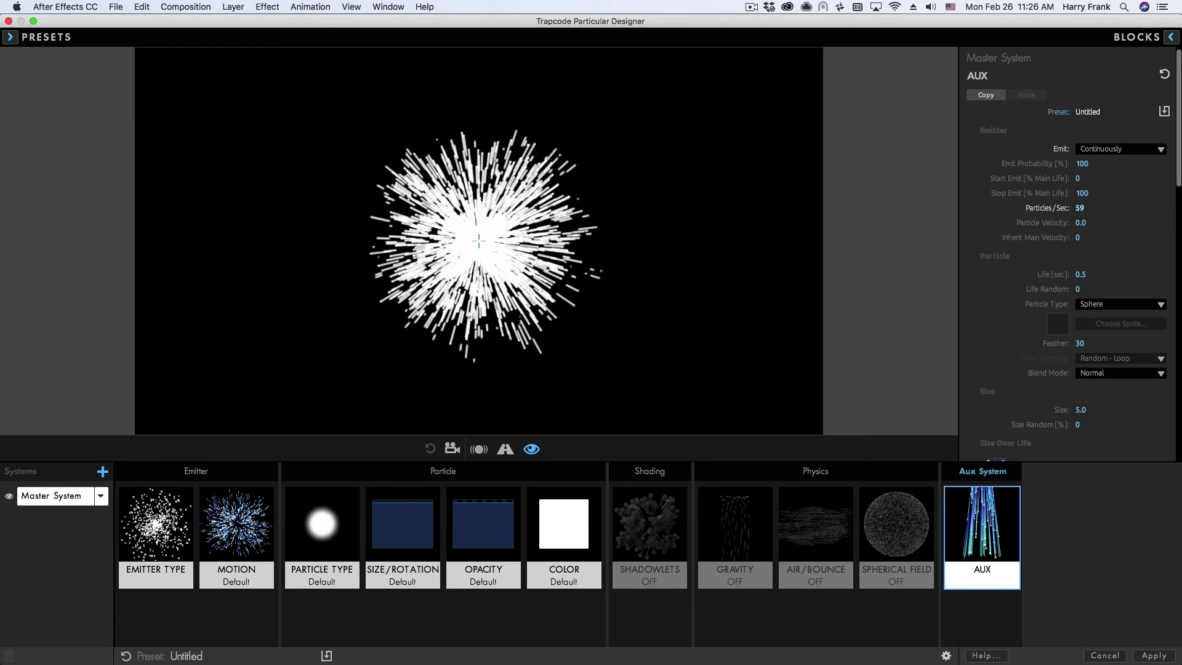
drag(1080, 208, 1076, 208)
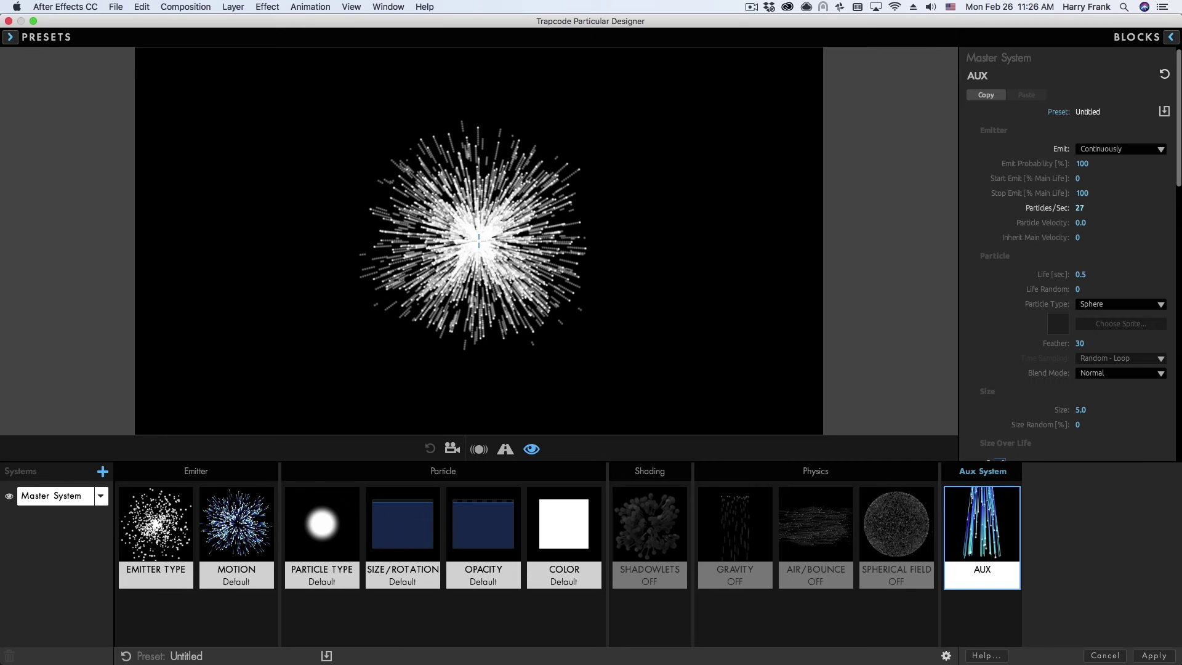
drag(1077, 207, 1082, 208)
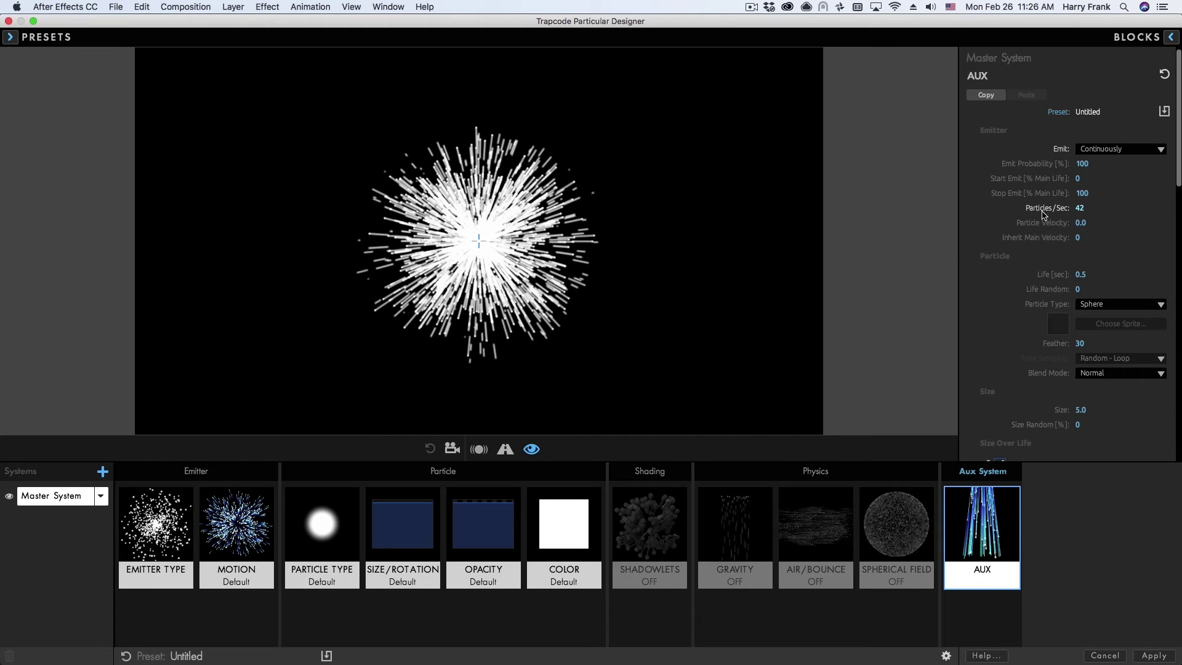
Step: Test the emitter's motion around the preview and set the Aux particles' Life to 0.4 seconds
drag(288, 177, 729, 165)
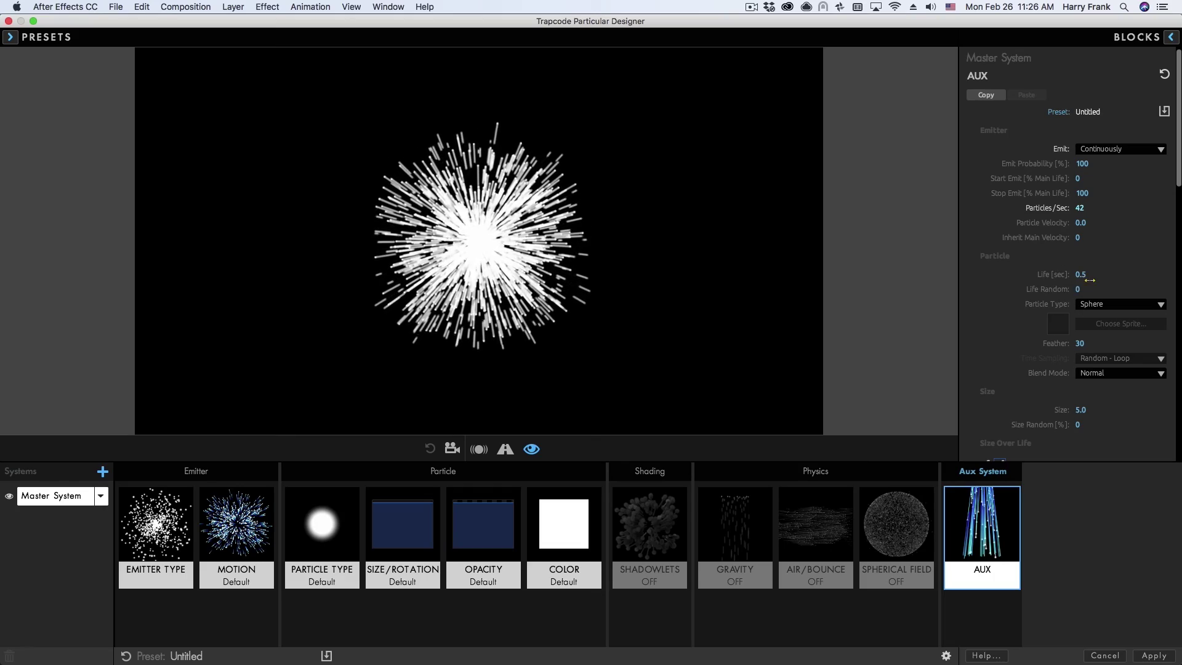
mouse_move(492, 234)
mouse_down()
mouse_move(285, 266)
mouse_move(314, 192)
mouse_move(317, 332)
mouse_up()
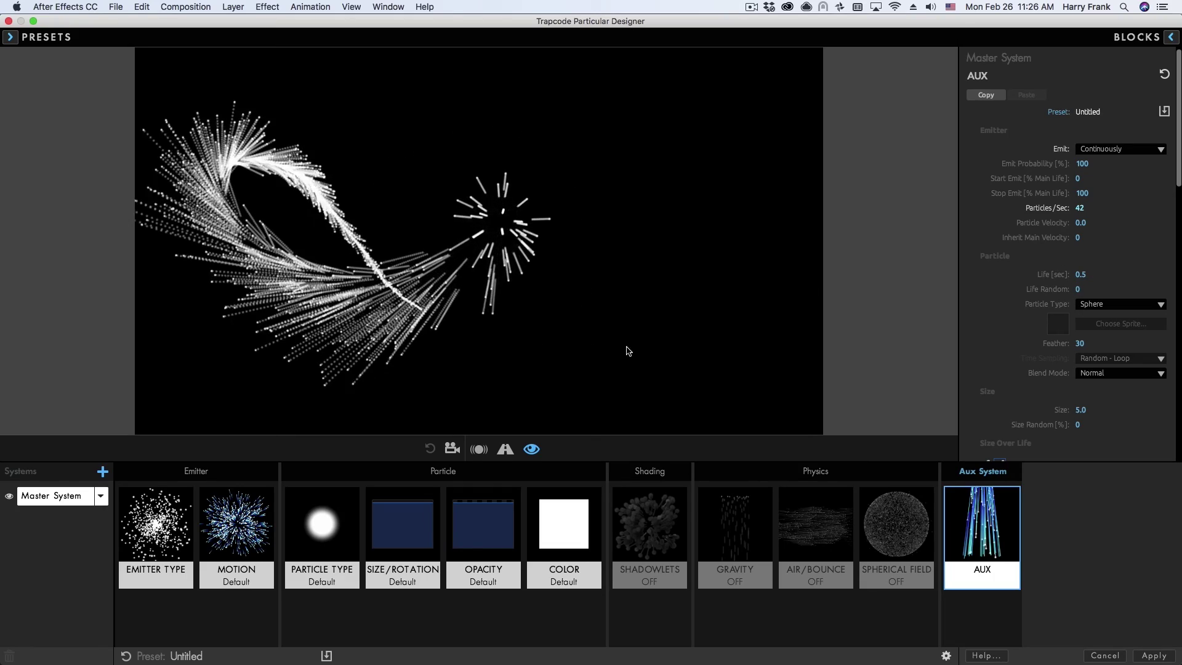
mouse_move(628, 351)
mouse_down()
mouse_move(757, 201)
mouse_move(787, 277)
mouse_move(344, 320)
mouse_move(343, 225)
mouse_move(394, 302)
mouse_move(632, 369)
mouse_move(714, 363)
mouse_up()
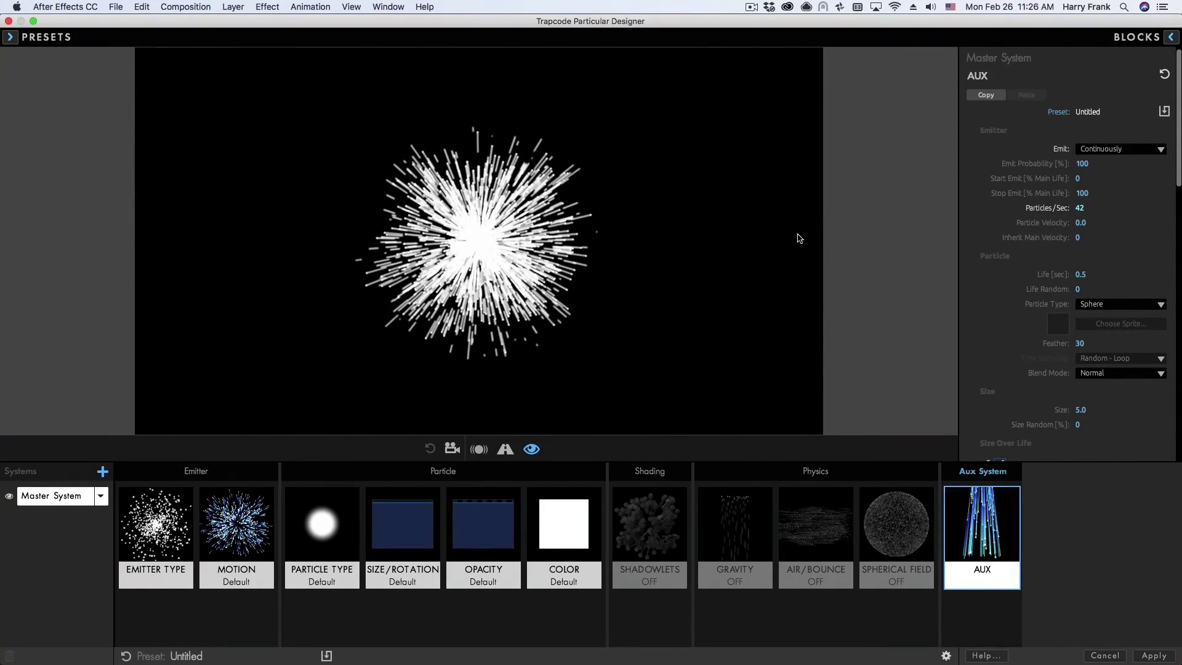
click(1082, 274)
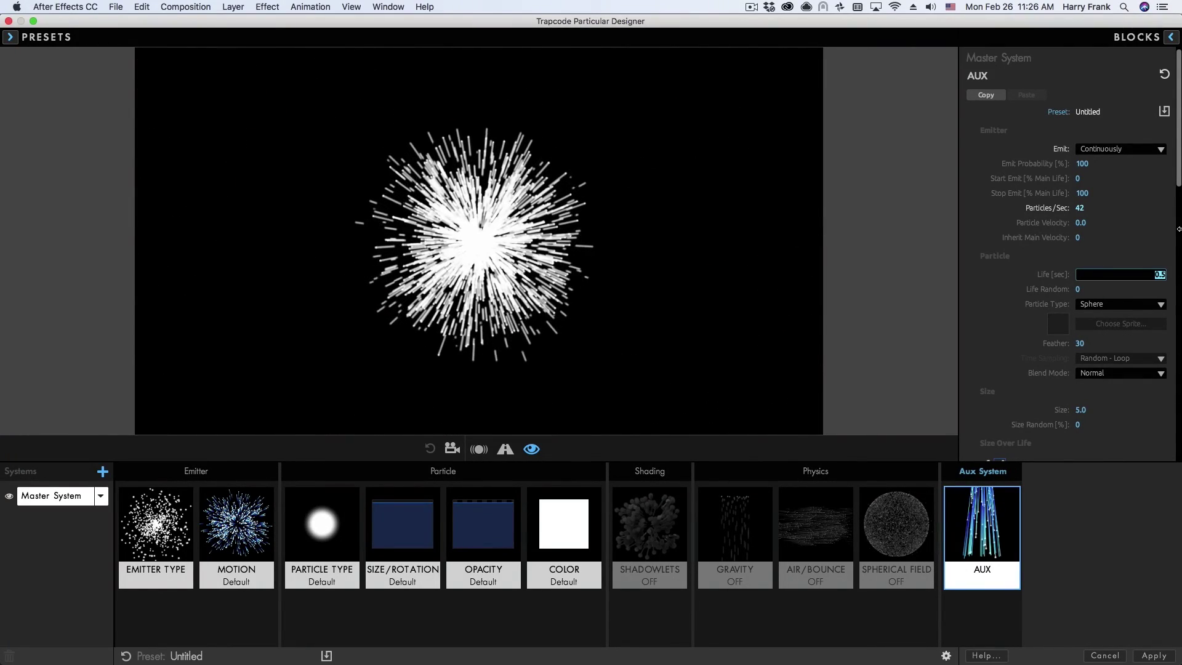
text(.4)
key(Return)
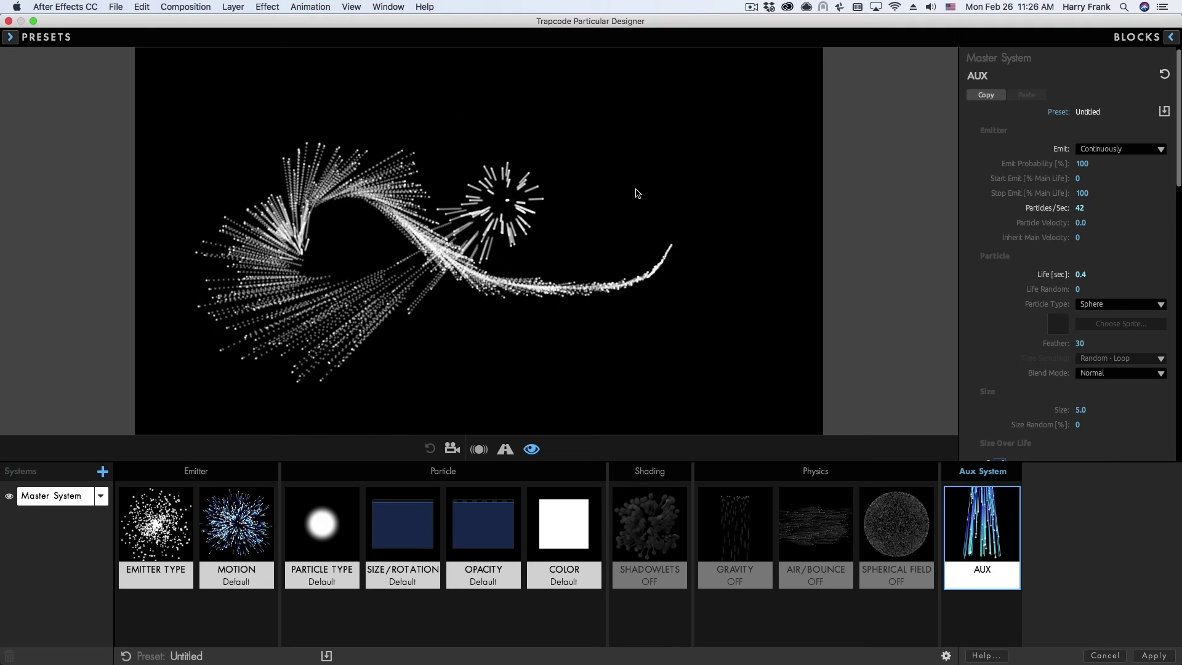
Step: Set the main particles' Life to 2 seconds, keeping the Sphere particle type
click(156, 529)
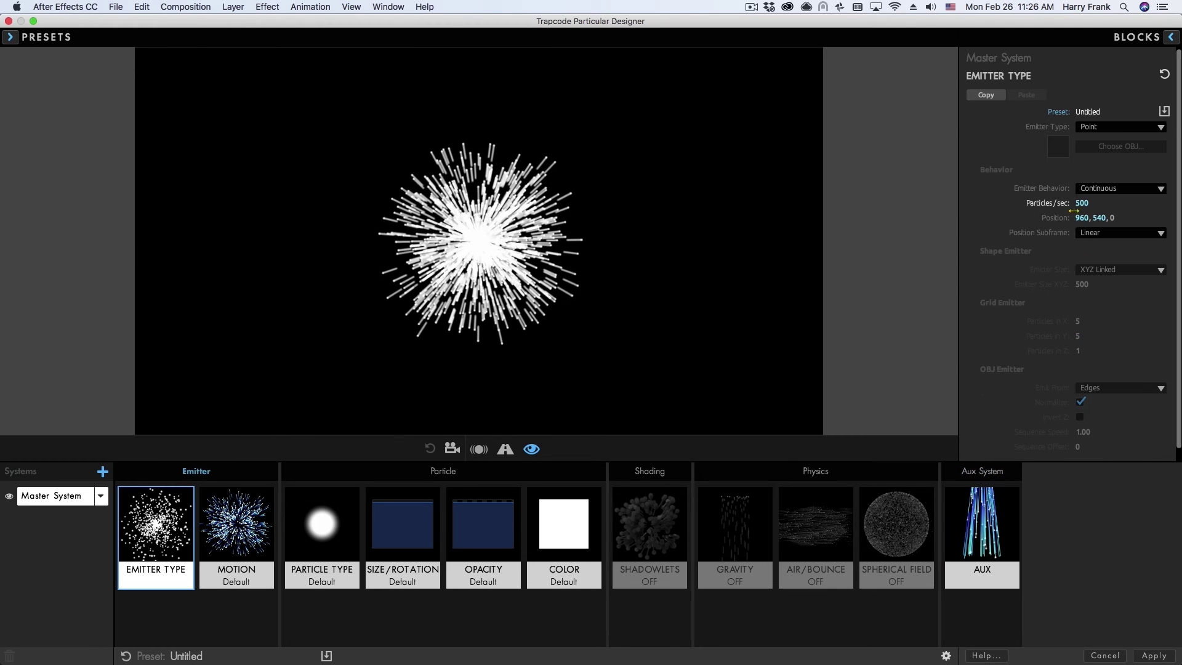
click(322, 530)
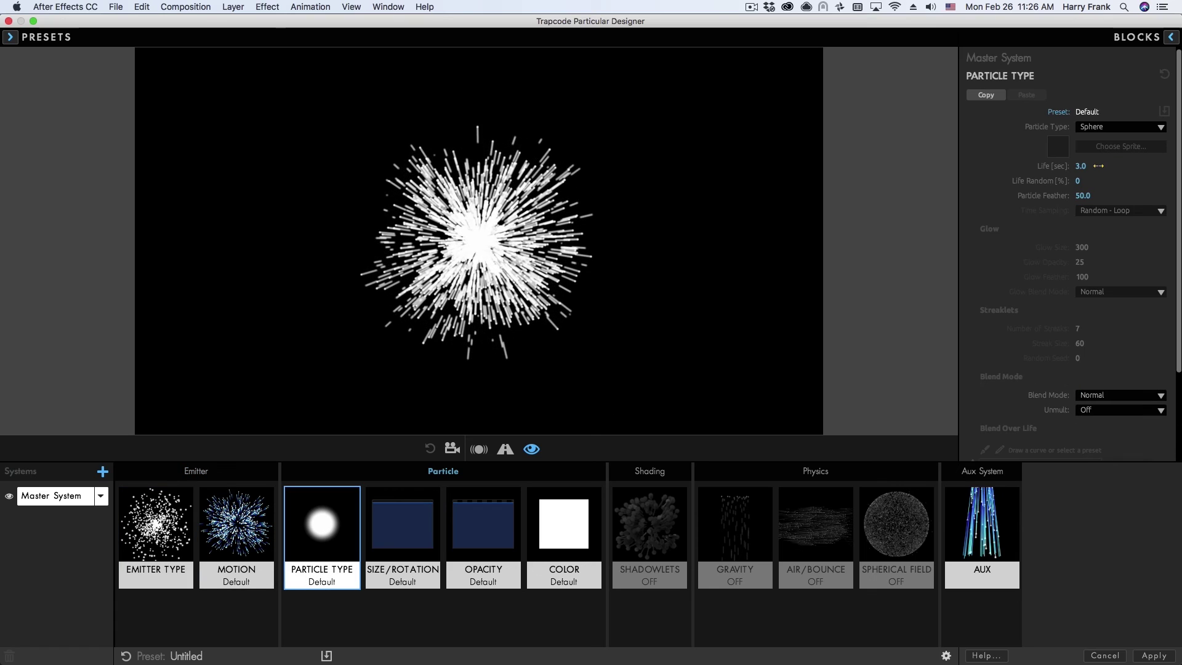
click(1146, 161)
text(2)
key(Return)
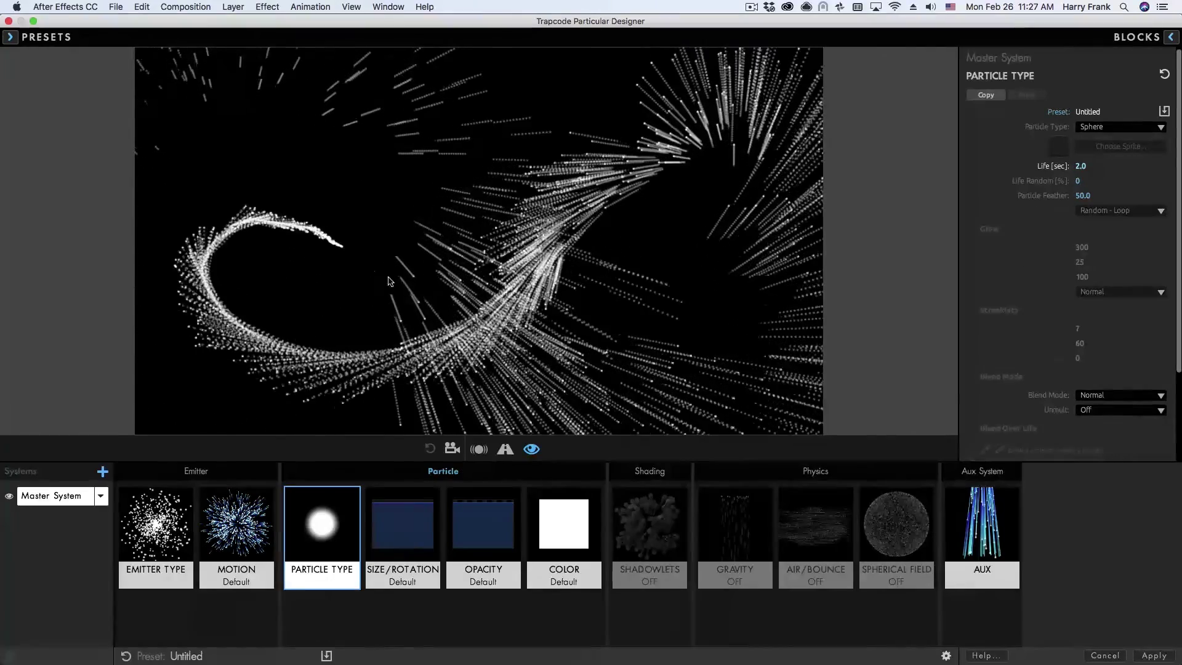
Step: Check the Shadowlets settings and the GPU Particle Rendering preferences, and apply the particle design to the composition
click(650, 529)
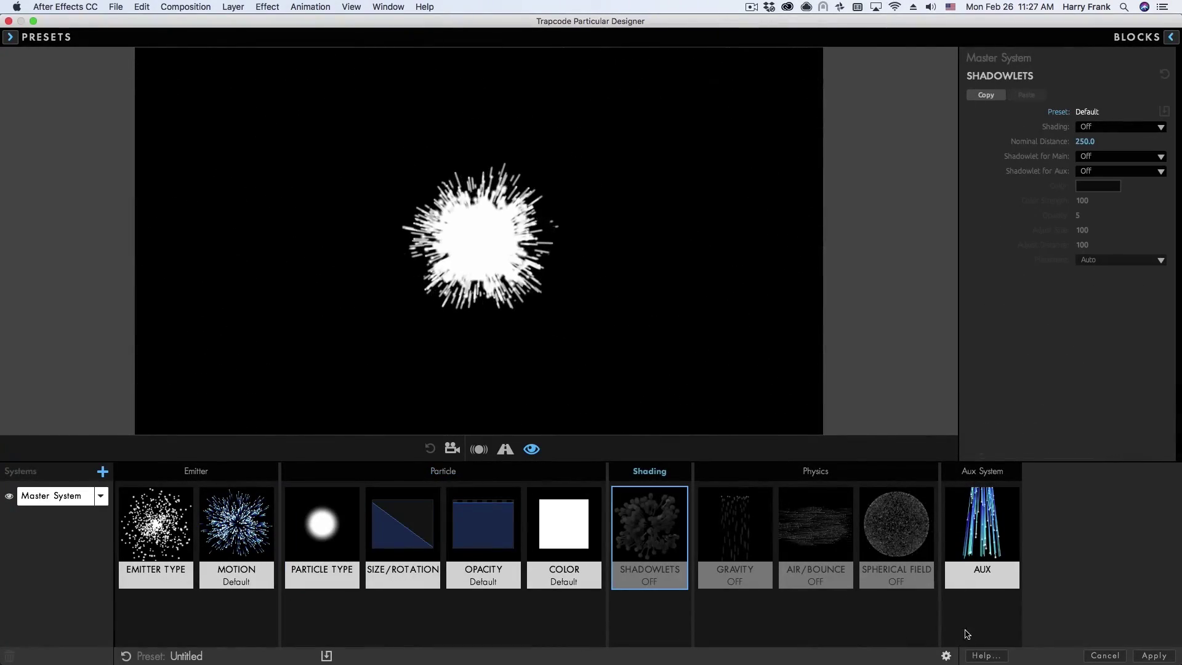
click(947, 655)
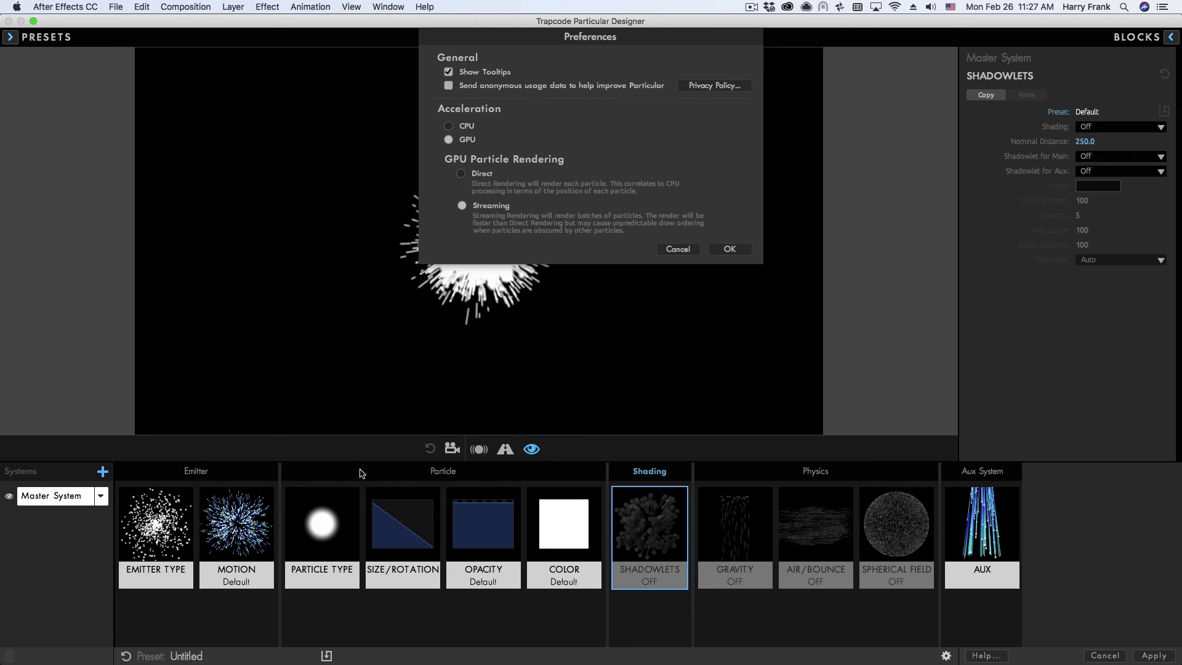
click(677, 249)
click(1153, 656)
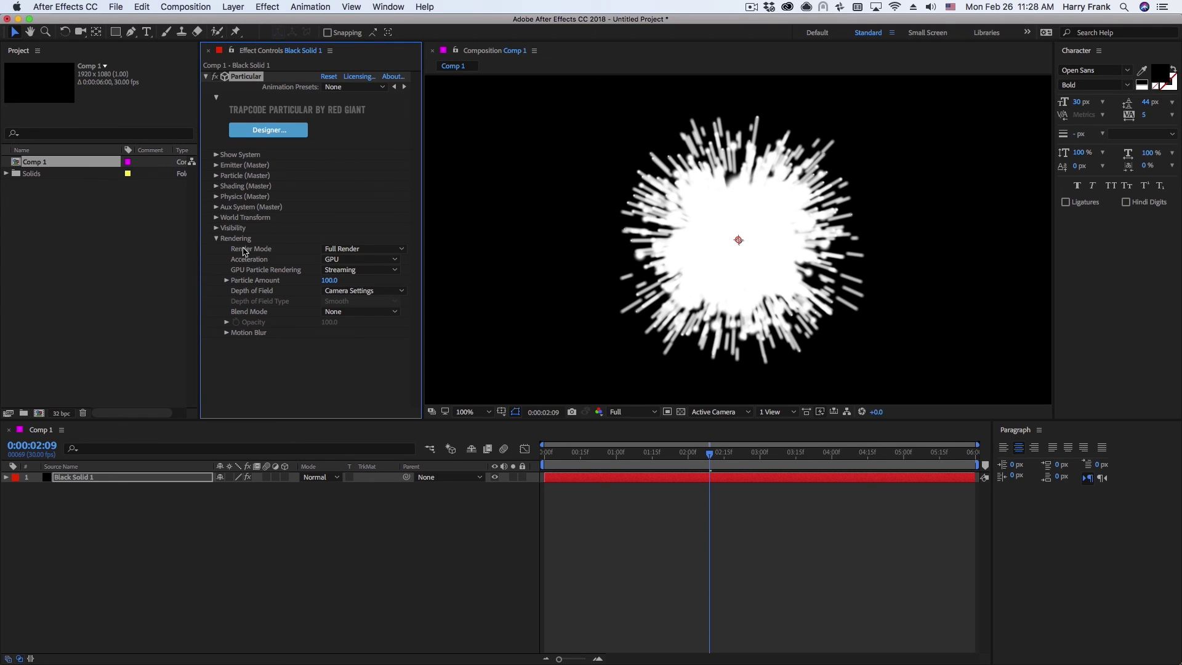
Step: Inspect the Acceleration options in Particular's Rendering settings and scrub the composition forward to 0:00:02:27
click(329, 261)
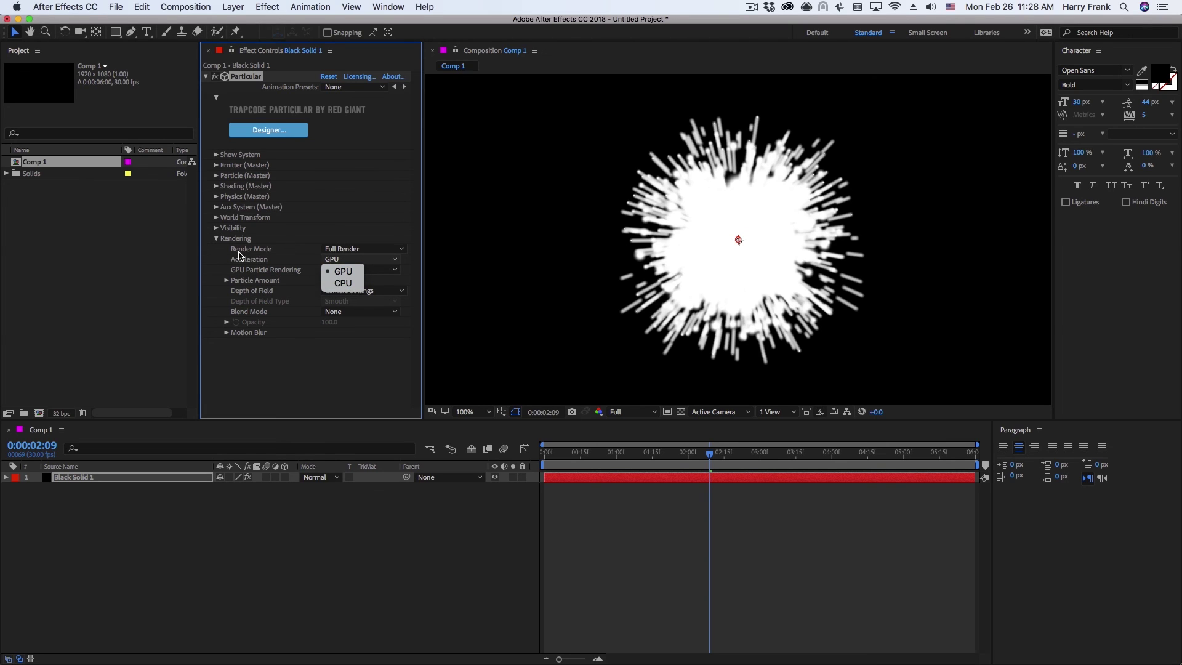
click(347, 362)
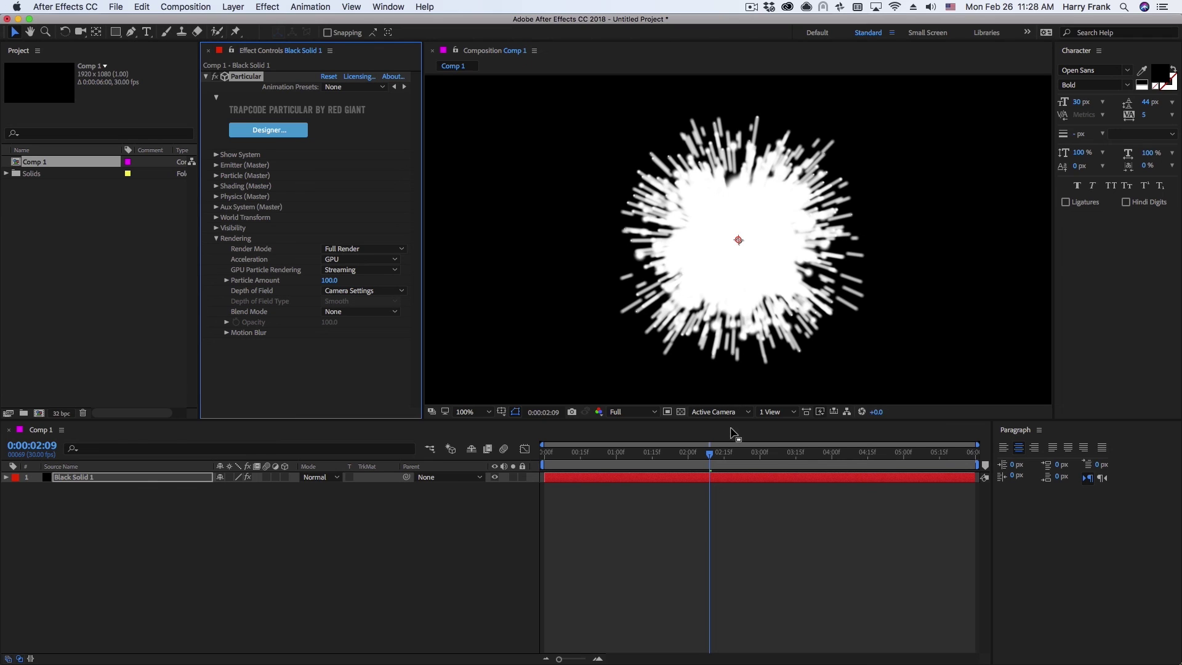
drag(714, 456, 794, 466)
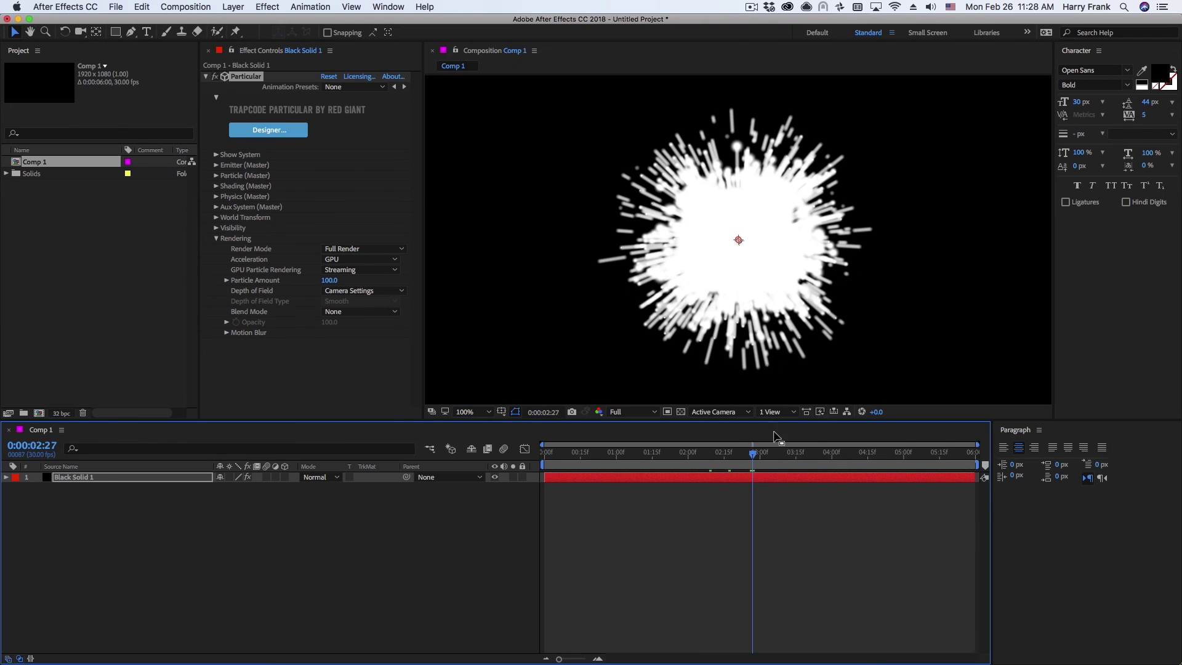